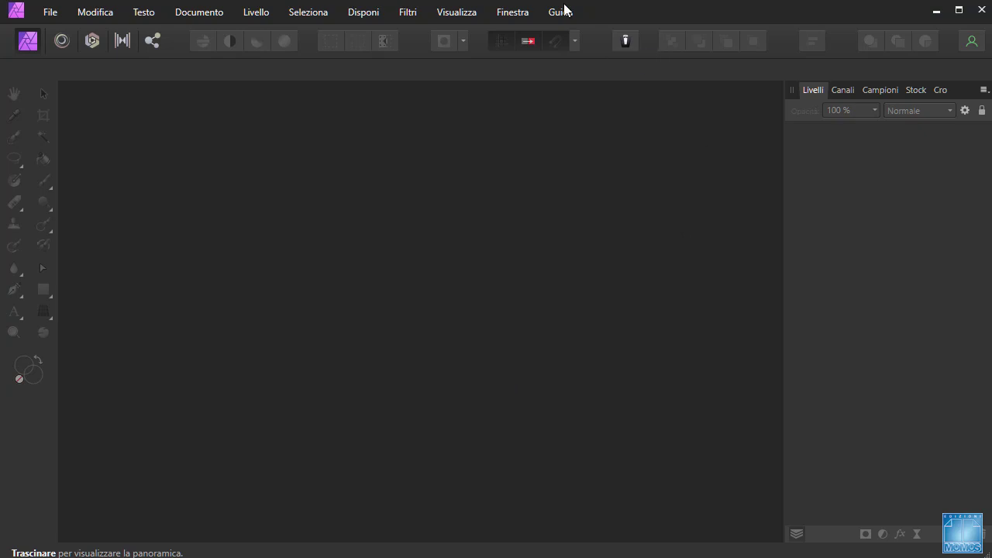
- In Assistente sviluppo, set RAW output to RGB (HDR 32 bit) and Curva tonale to Non effettuare nessuna azione
{"action": "left_click", "coordinate": [625, 40]}
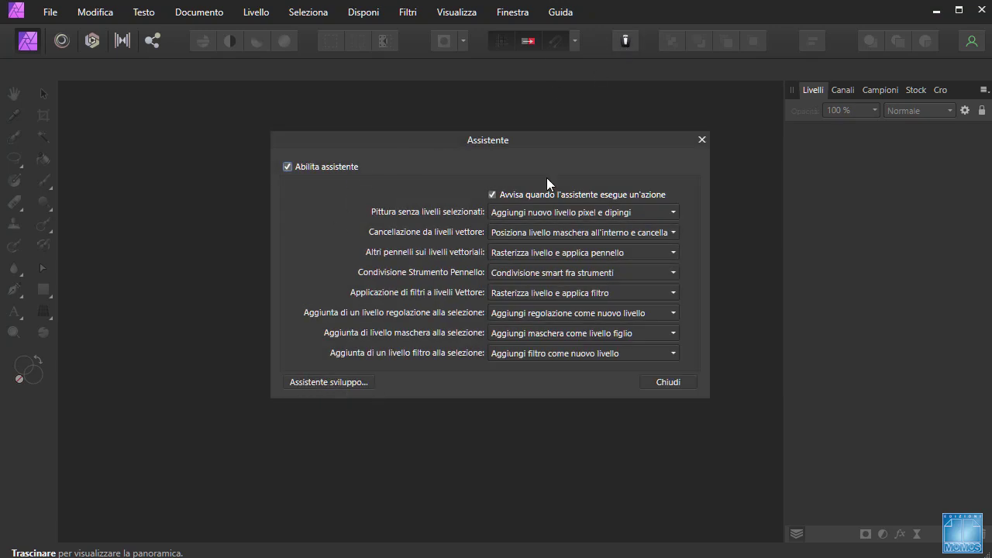
{"action": "left_click", "coordinate": [325, 381]}
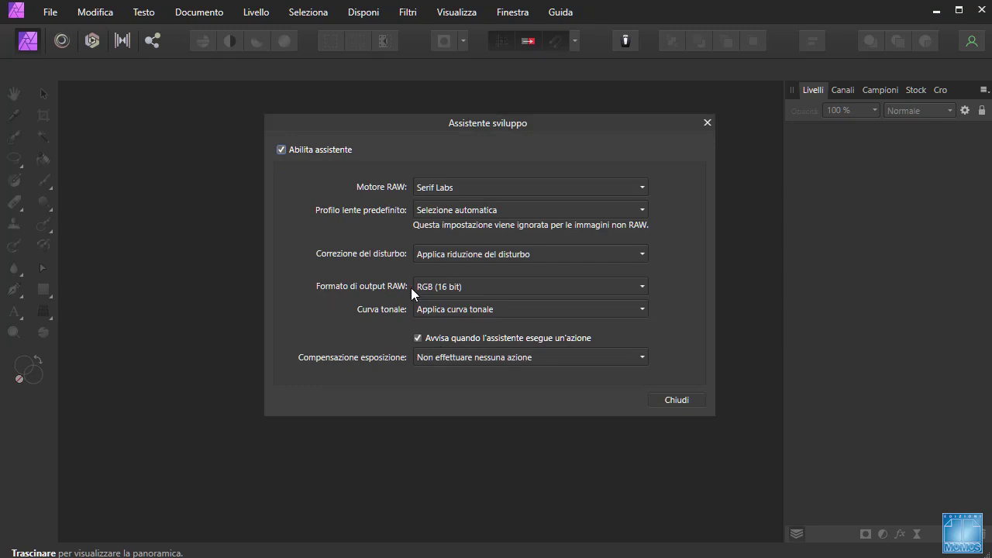
{"action": "left_click", "coordinate": [464, 289]}
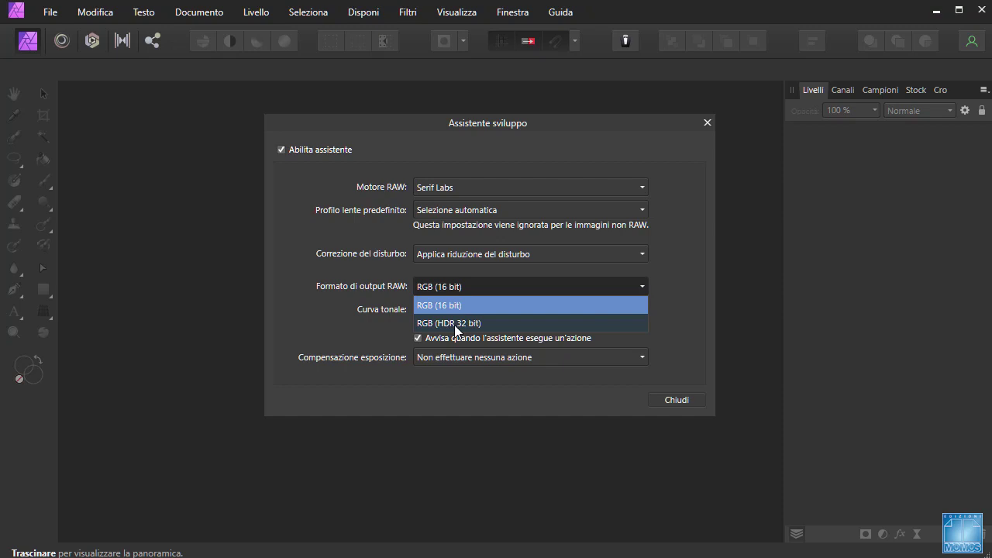
{"action": "left_click", "coordinate": [465, 322]}
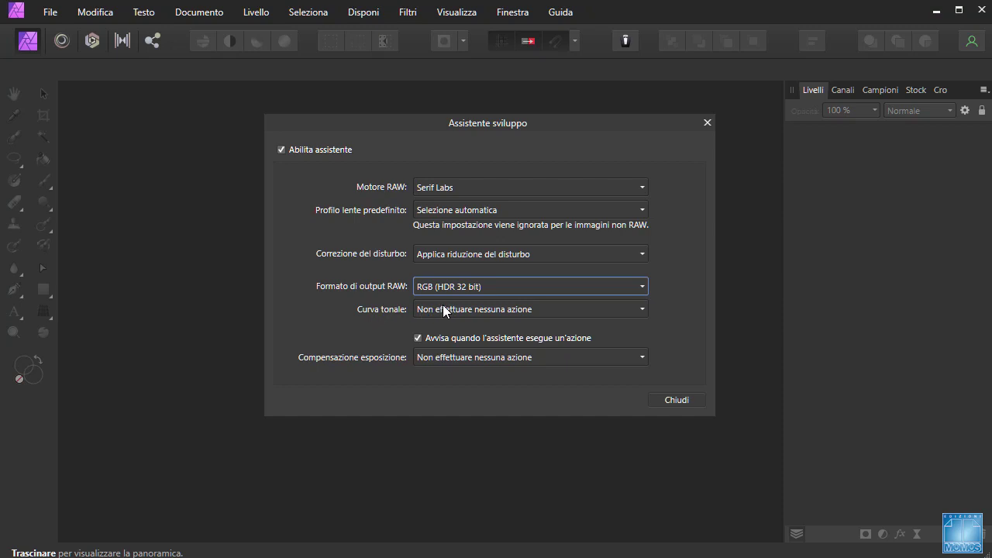
{"action": "left_click", "coordinate": [530, 308]}
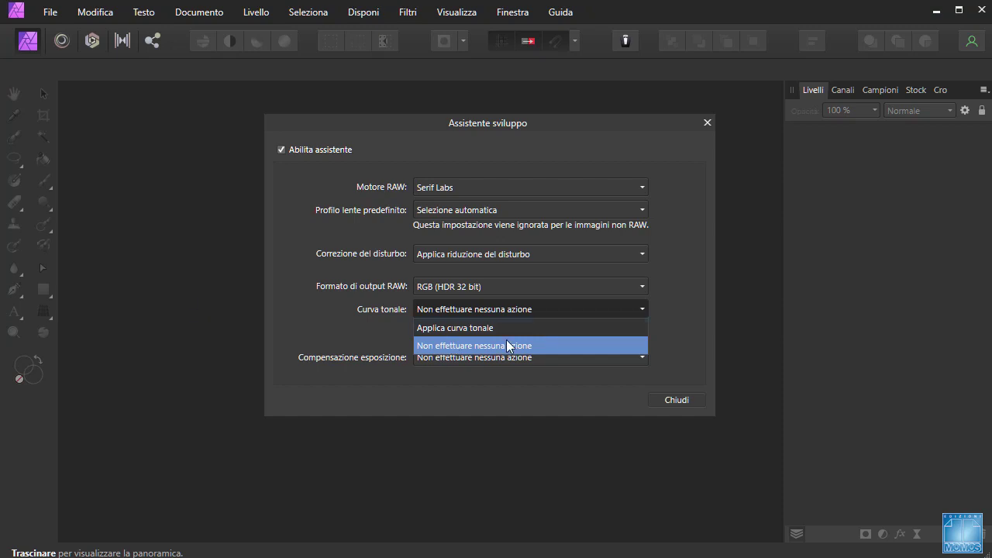
{"action": "left_click", "coordinate": [494, 345]}
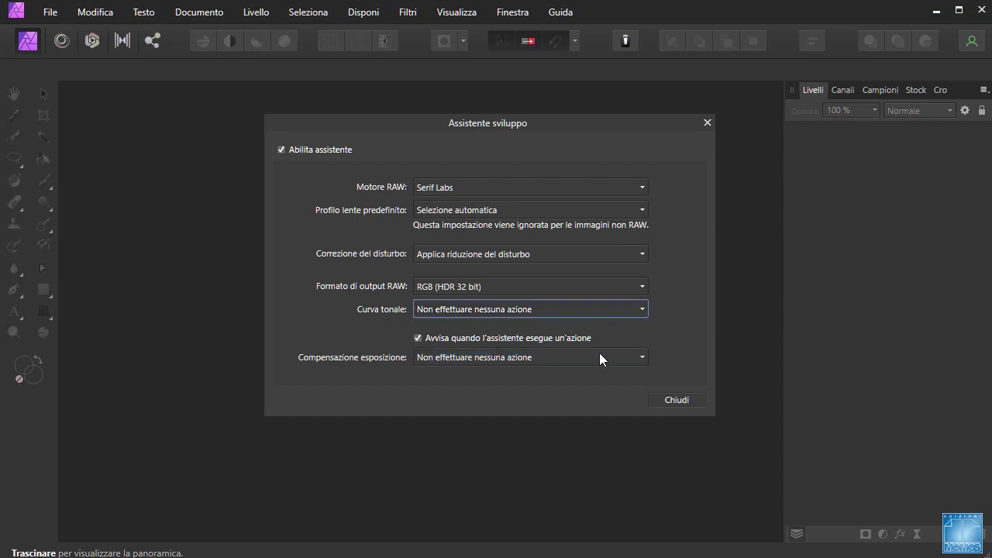
- Close the assistant and drag _1000455.RW2 from File Explorer into Affinity Photo to open it
{"action": "left_click", "coordinate": [679, 400]}
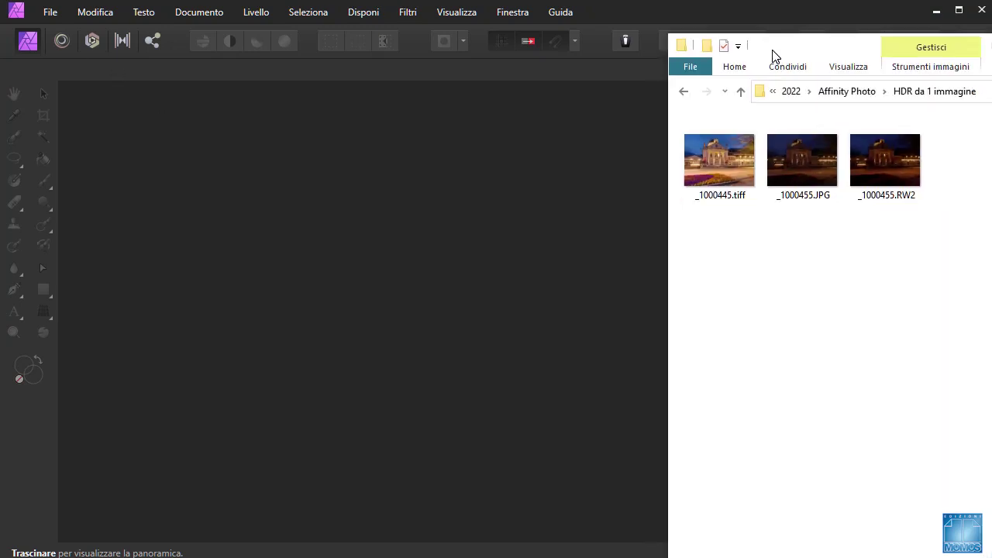
{"action": "left_click_drag", "start_coordinate": [770, 54], "coordinate": [693, 79]}
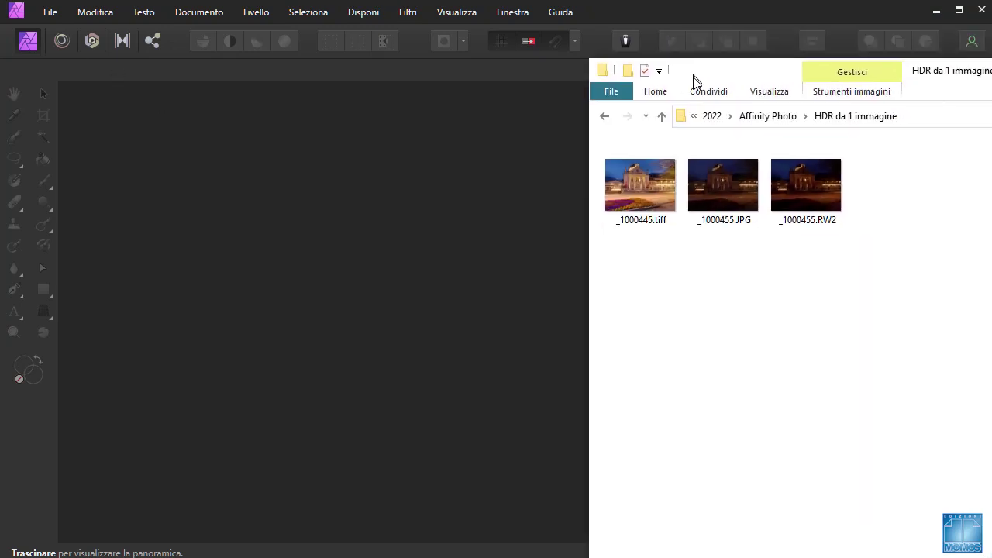
{"action": "left_click", "coordinate": [807, 189]}
{"action": "left_click_drag", "start_coordinate": [806, 185], "coordinate": [231, 203]}
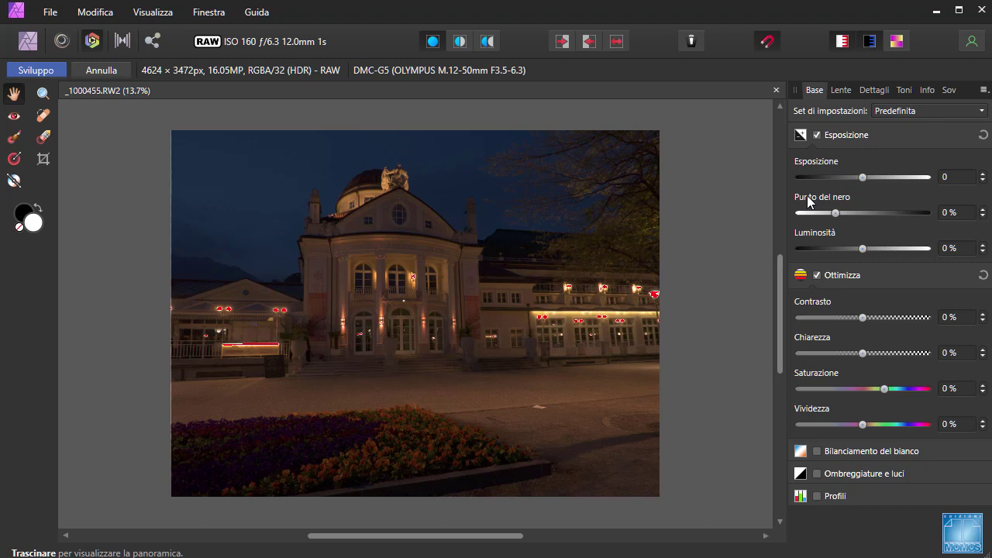
- Raise Esposizione to 2,273 and zoom into the roof and sky to check noise
{"action": "left_click_drag", "start_coordinate": [862, 176], "coordinate": [892, 167]}
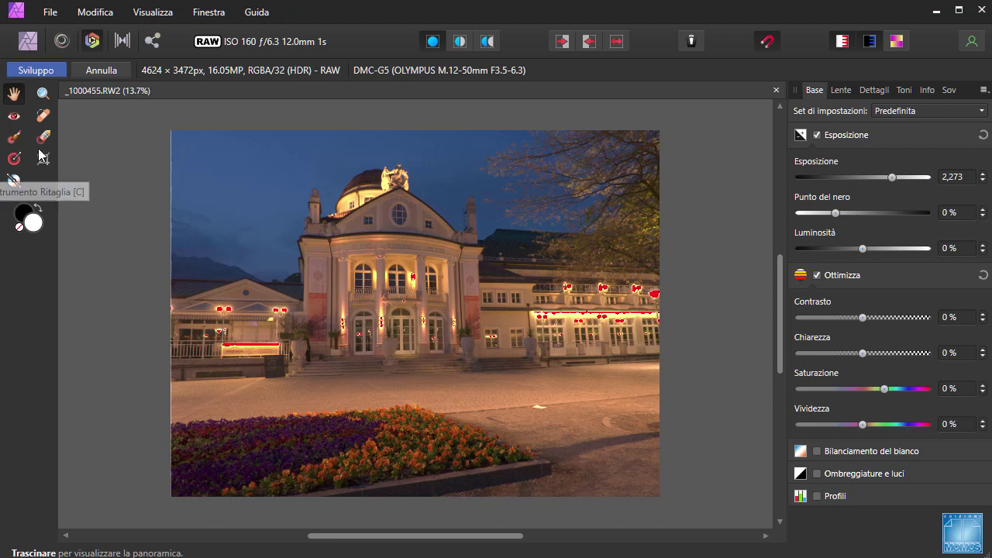
{"action": "left_click", "coordinate": [43, 93]}
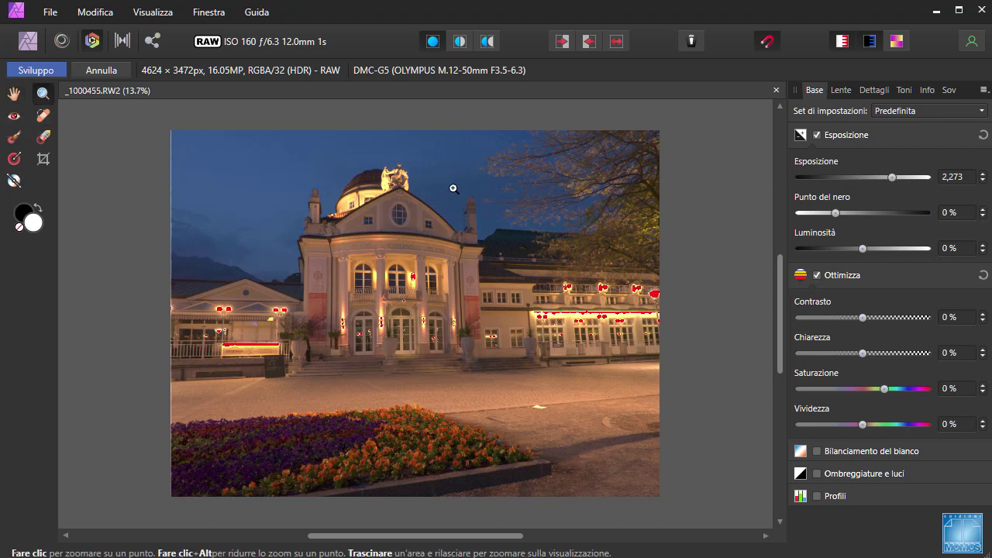
{"action": "left_click_drag", "start_coordinate": [453, 188], "coordinate": [689, 330]}
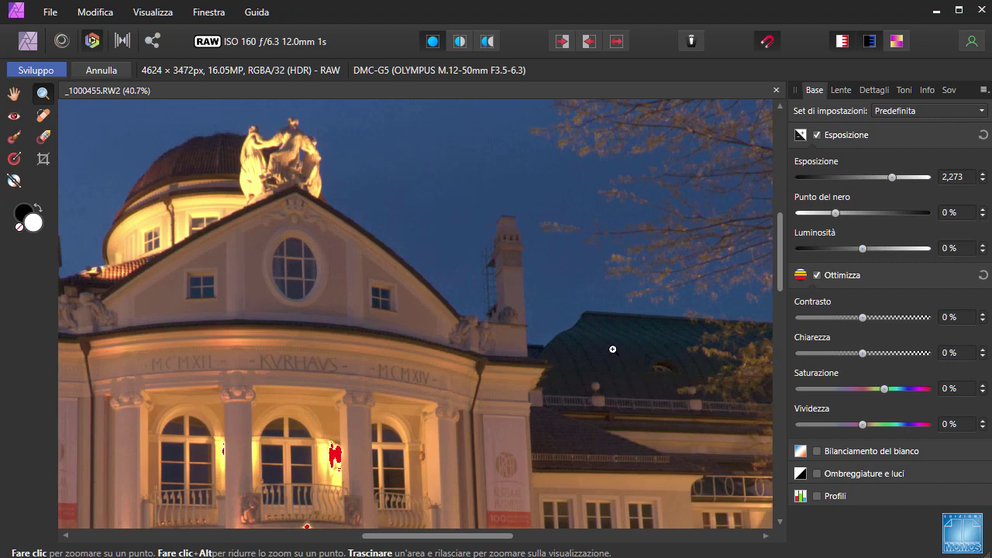
{"action": "left_click_drag", "start_coordinate": [594, 348], "coordinate": [458, 248]}
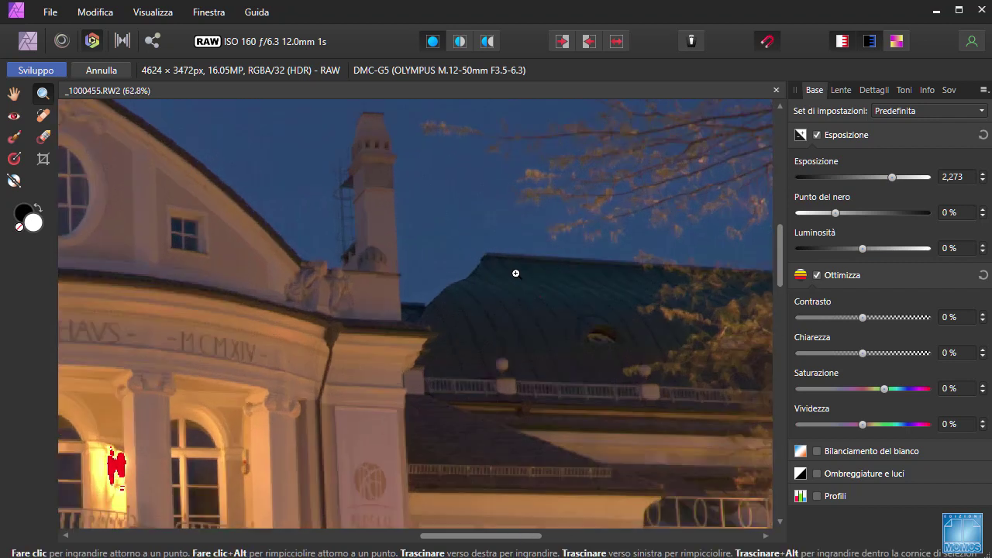
{"action": "left_click_drag", "start_coordinate": [517, 273], "coordinate": [618, 298]}
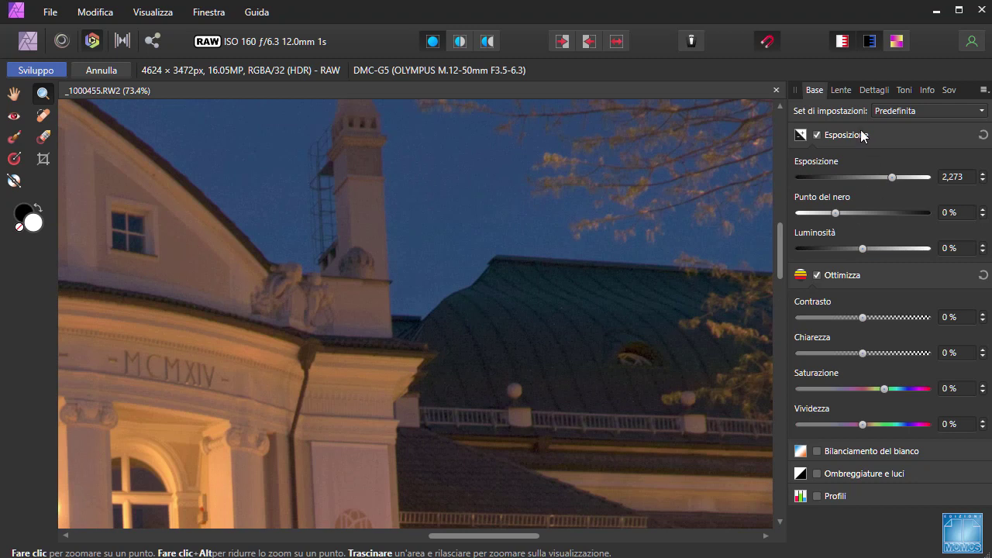
- Set Luminanza noise reduction to 10% on the Dettagli tab and fit the photo to the window
{"action": "left_click", "coordinate": [878, 90]}
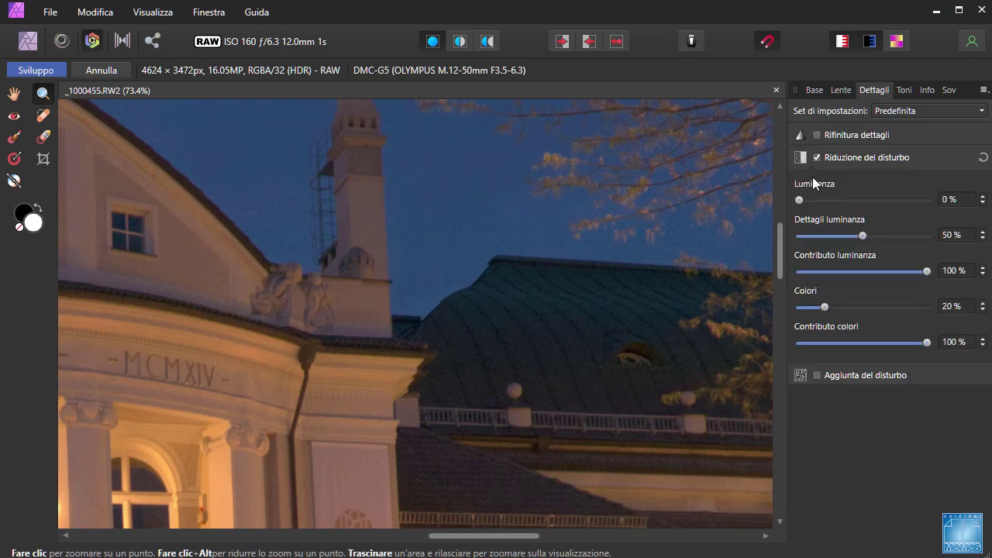
{"action": "left_click_drag", "start_coordinate": [799, 200], "coordinate": [812, 199]}
{"action": "key", "text": "ctrl+0"}
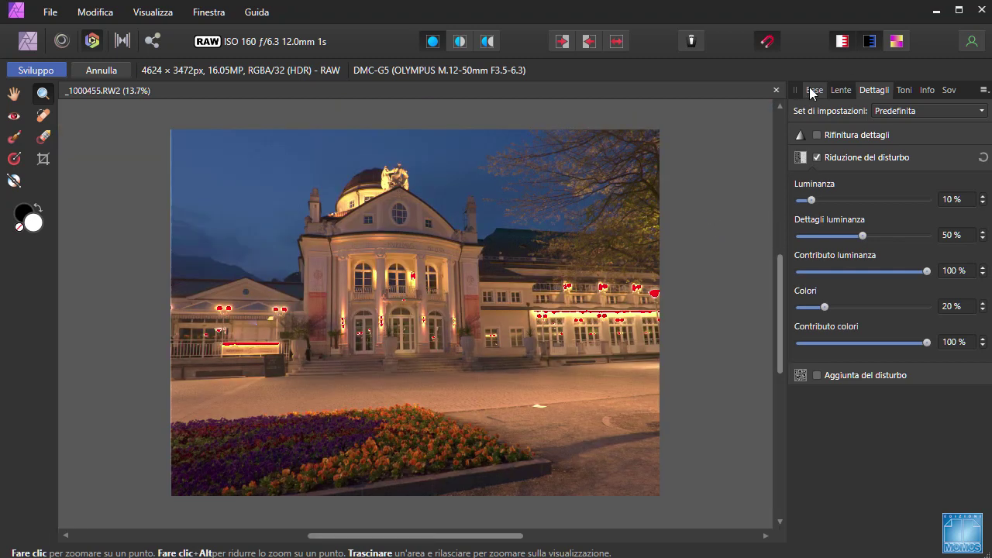
{"action": "left_click", "coordinate": [814, 90]}
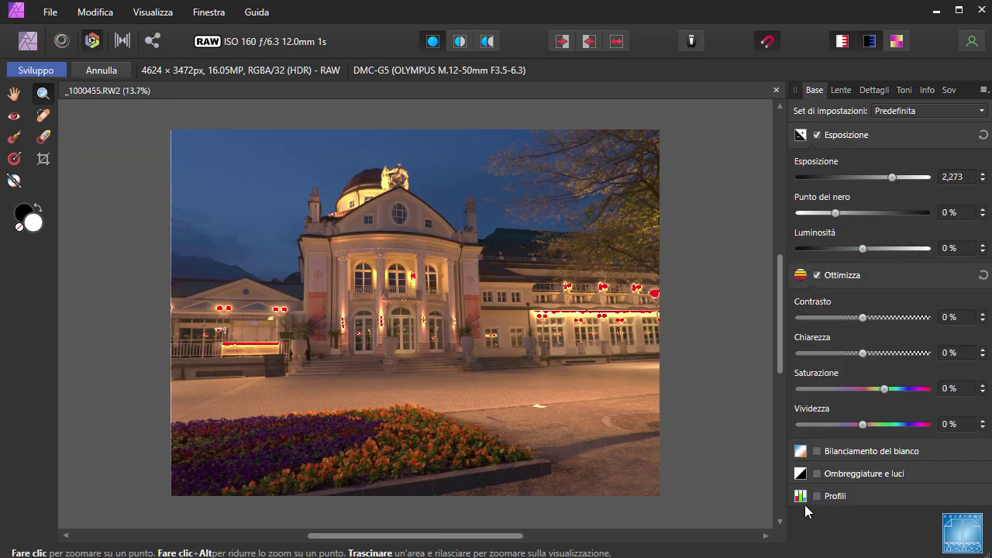
- Enable Profili and choose ROMM RGB: ISO 22028-2:2013 (Linear) as the output profile
{"action": "left_click", "coordinate": [818, 497]}
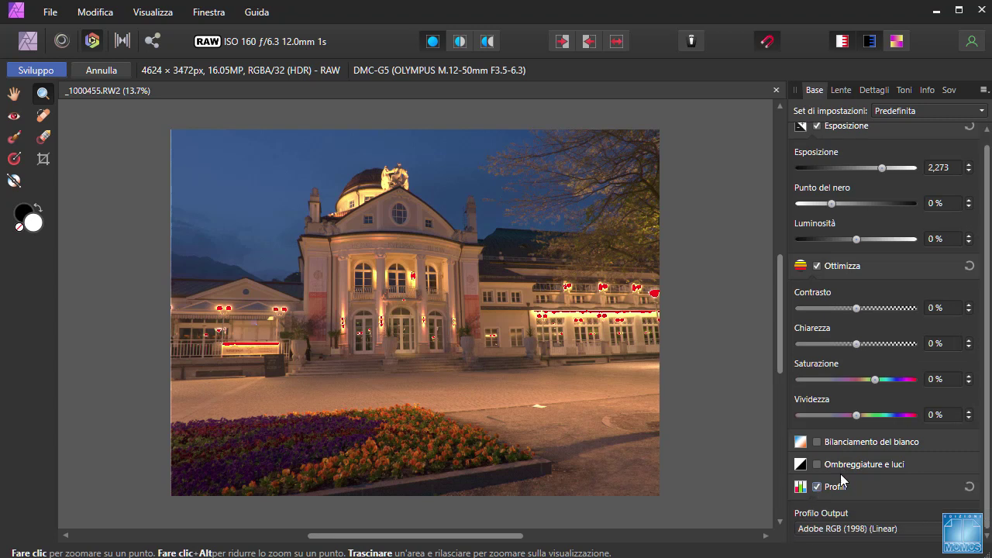
{"action": "left_click", "coordinate": [836, 531]}
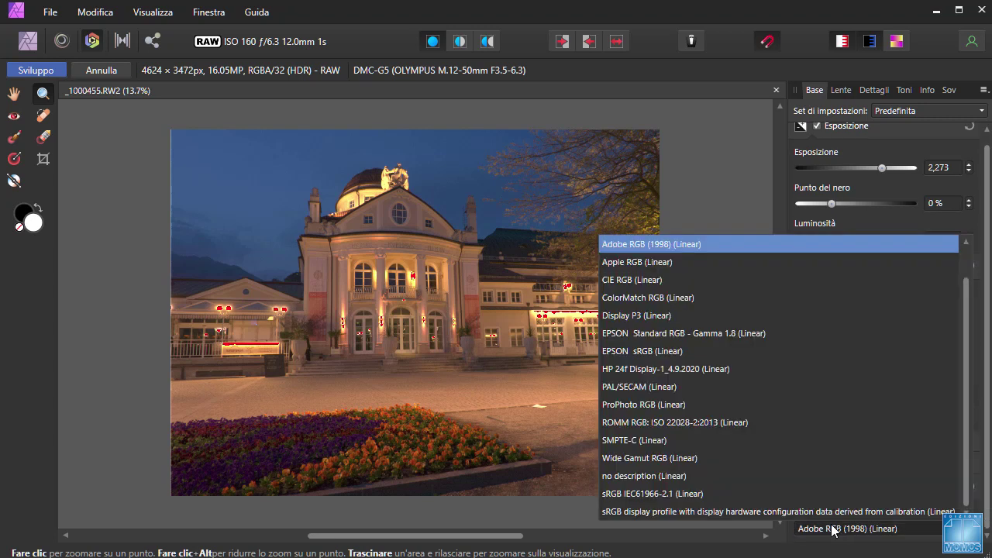
{"action": "scroll", "coordinate": [778, 434], "scroll_direction": "up", "scroll_amount": 1}
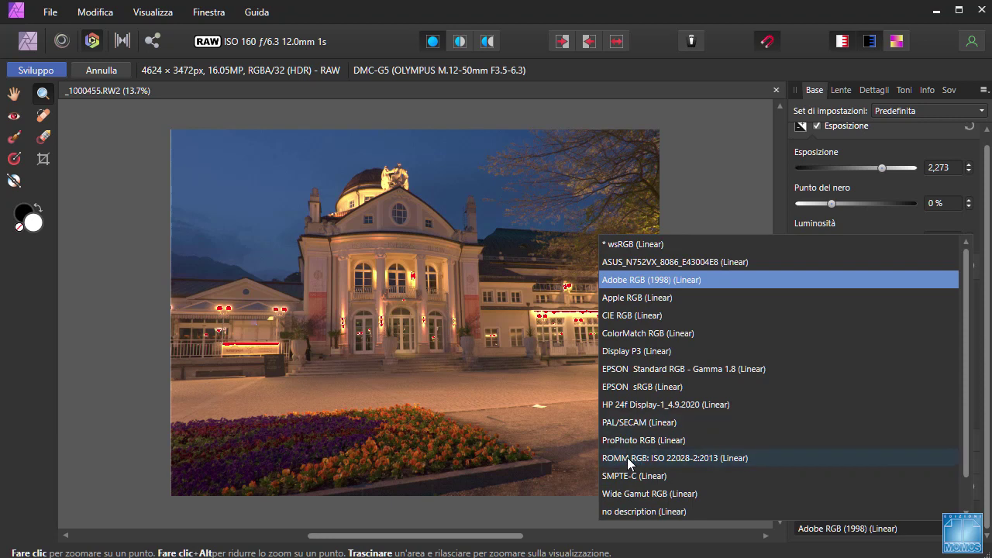
{"action": "left_click", "coordinate": [637, 461]}
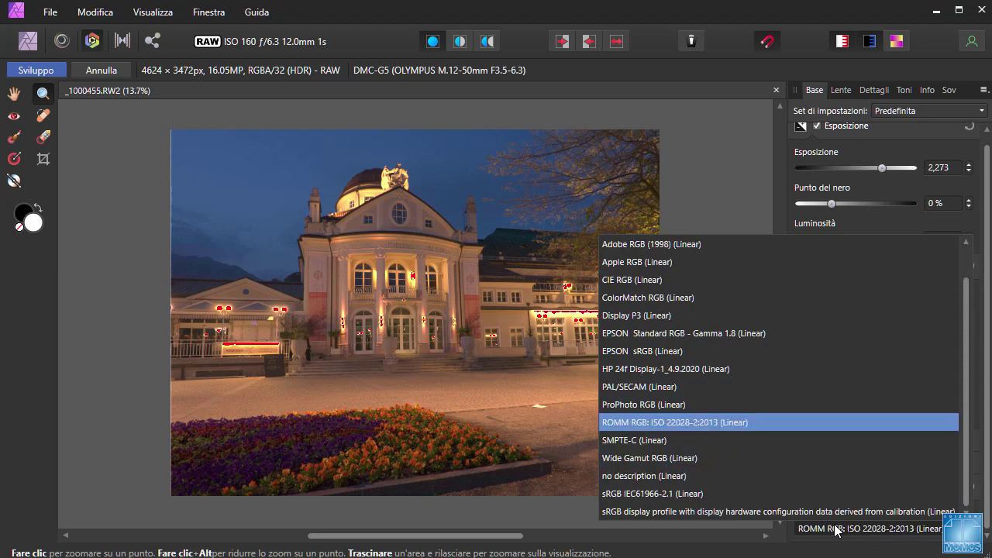
{"action": "left_click", "coordinate": [836, 422]}
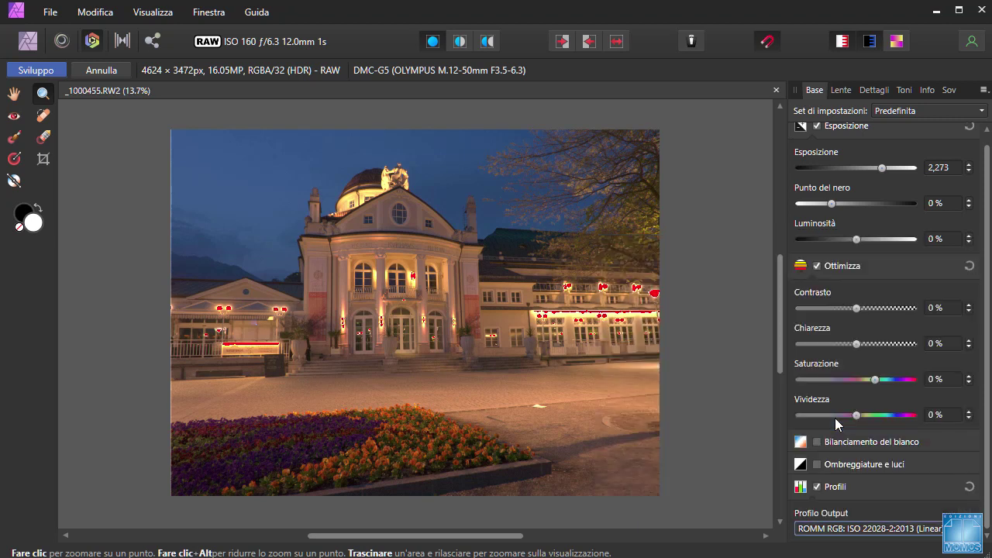
{"action": "left_click", "coordinate": [883, 167]}
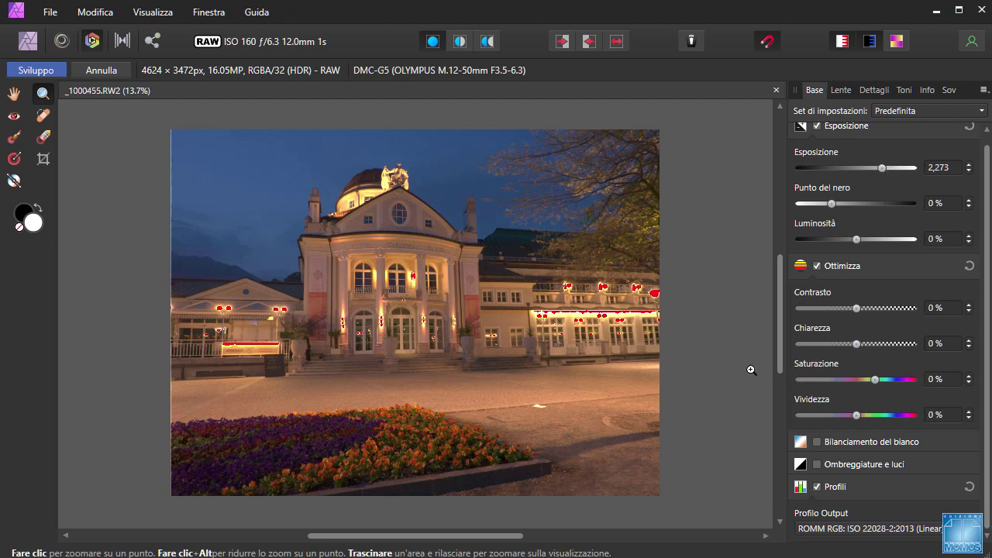
- Develop the RAW into a 32-bit Sfondo layer and briefly check the Anteprima 32 bit panel
{"action": "left_click", "coordinate": [36, 71]}
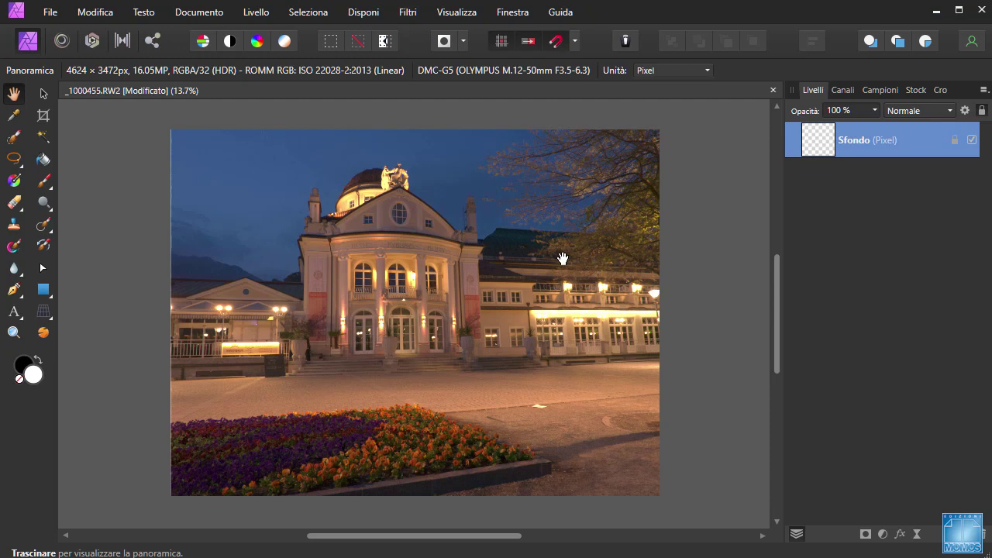
{"action": "left_click", "coordinate": [411, 13]}
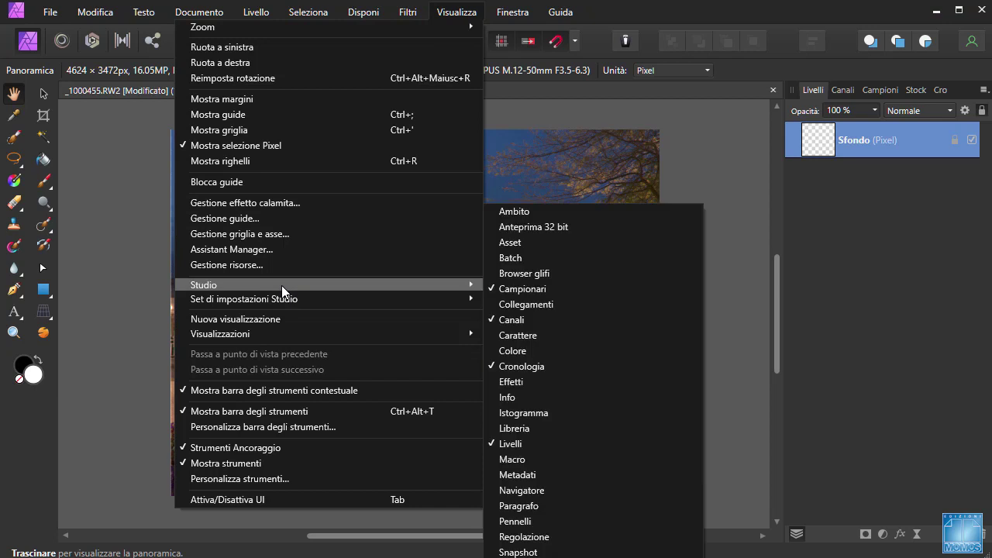
{"action": "mouse_move", "coordinate": [204, 286]}
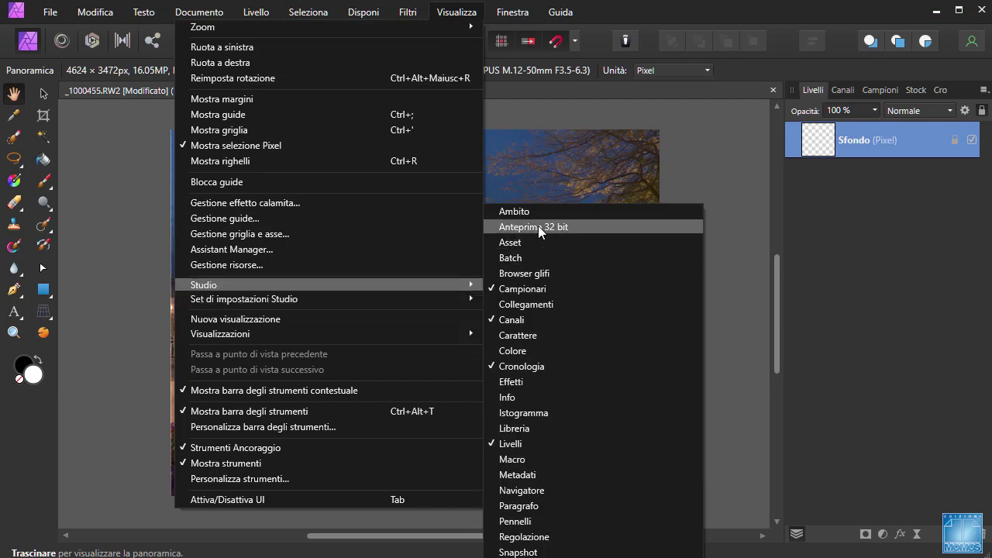
{"action": "left_click", "coordinate": [541, 228]}
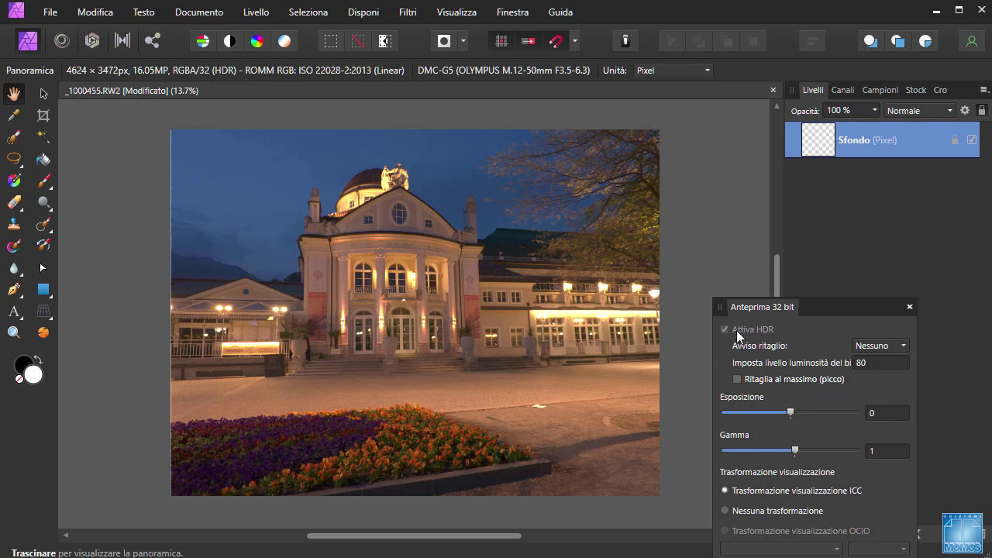
{"action": "left_click", "coordinate": [910, 307]}
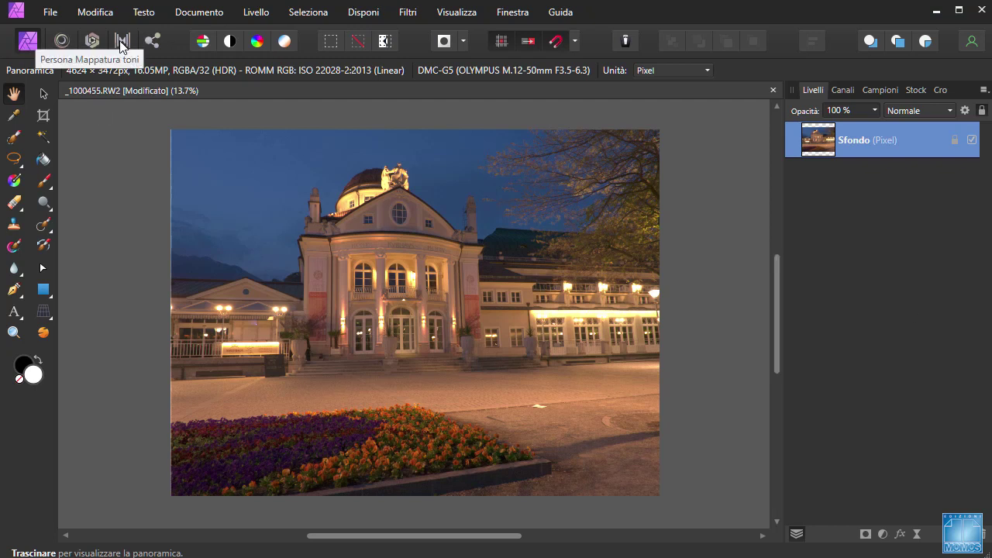
- Enter the Mappatura toni persona, close the floating preset panel and bring the photo back into view
{"action": "left_click", "coordinate": [121, 44]}
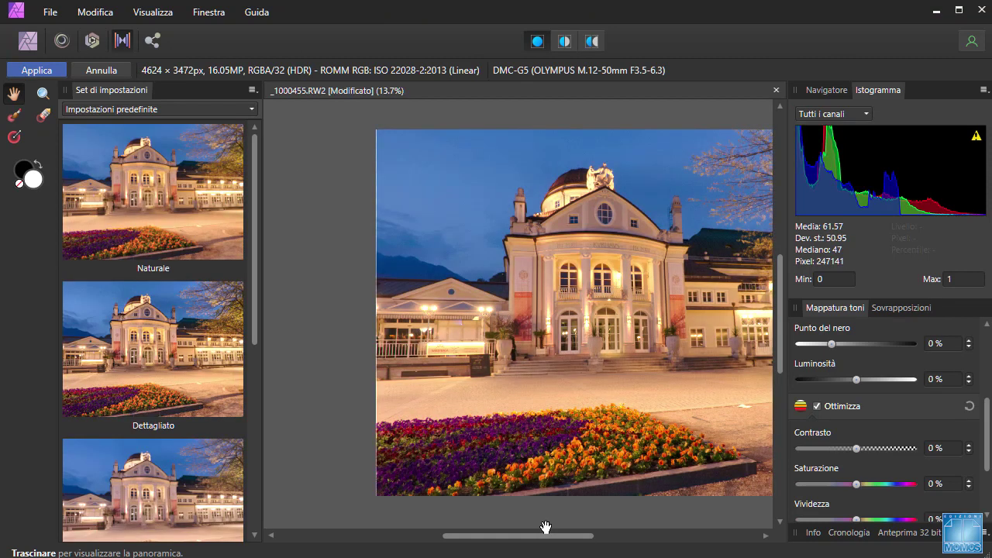
{"action": "left_click_drag", "start_coordinate": [112, 90], "coordinate": [116, 134]}
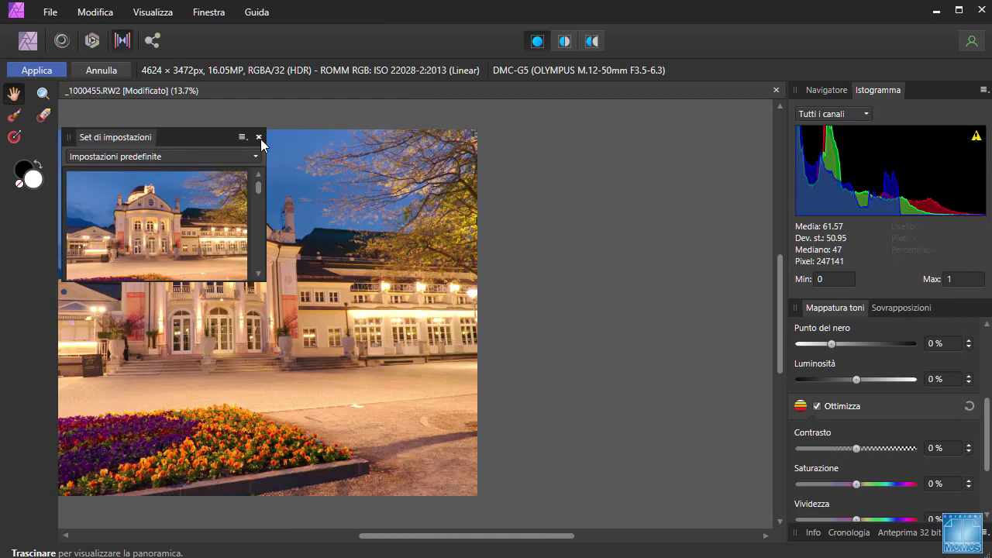
{"action": "left_click", "coordinate": [260, 135]}
{"action": "left_click_drag", "start_coordinate": [276, 283], "coordinate": [456, 283]}
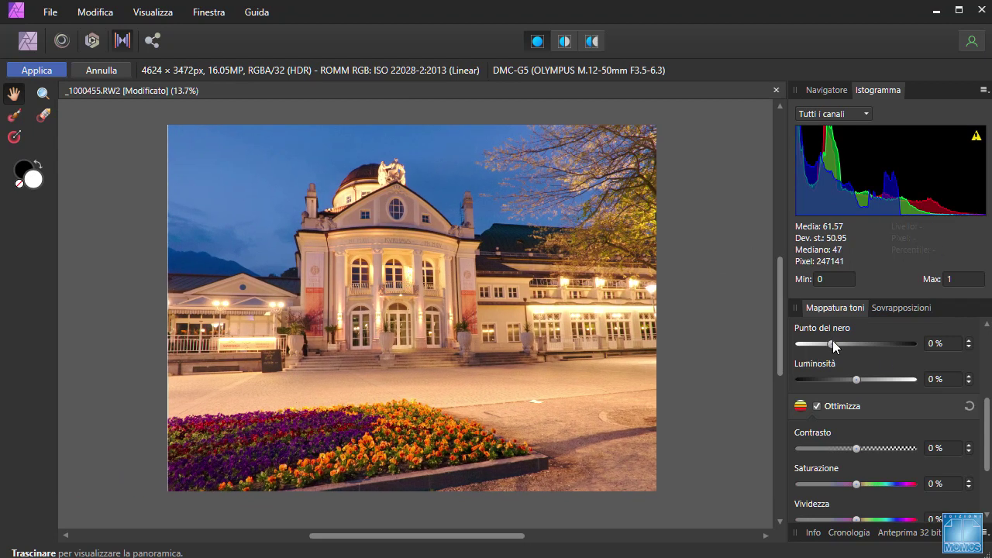
{"action": "scroll", "coordinate": [837, 334], "scroll_direction": "up", "scroll_amount": 5}
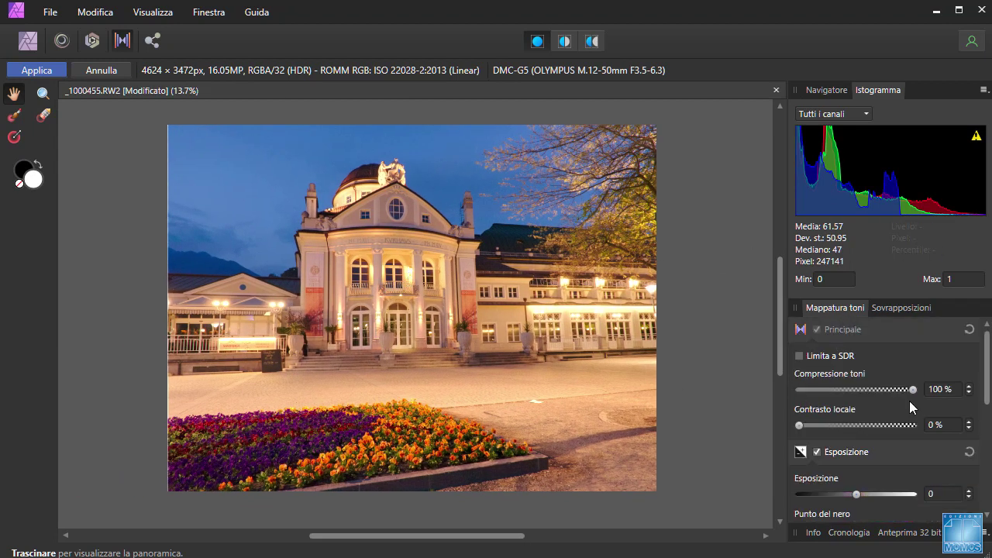
- Tune Compressione toni to 71% and Contrasto locale to 15% for a natural tone-mapped look
{"action": "left_click_drag", "start_coordinate": [914, 390], "coordinate": [783, 386]}
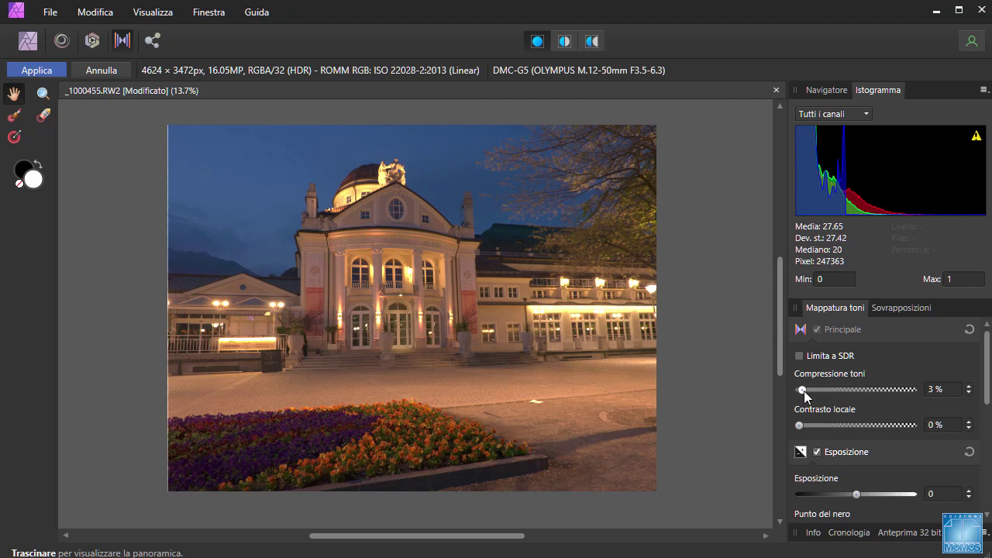
{"action": "mouse_move", "coordinate": [801, 390]}
{"action": "left_mouse_down"}
{"action": "mouse_move", "coordinate": [937, 394]}
{"action": "mouse_move", "coordinate": [880, 389]}
{"action": "left_mouse_up"}
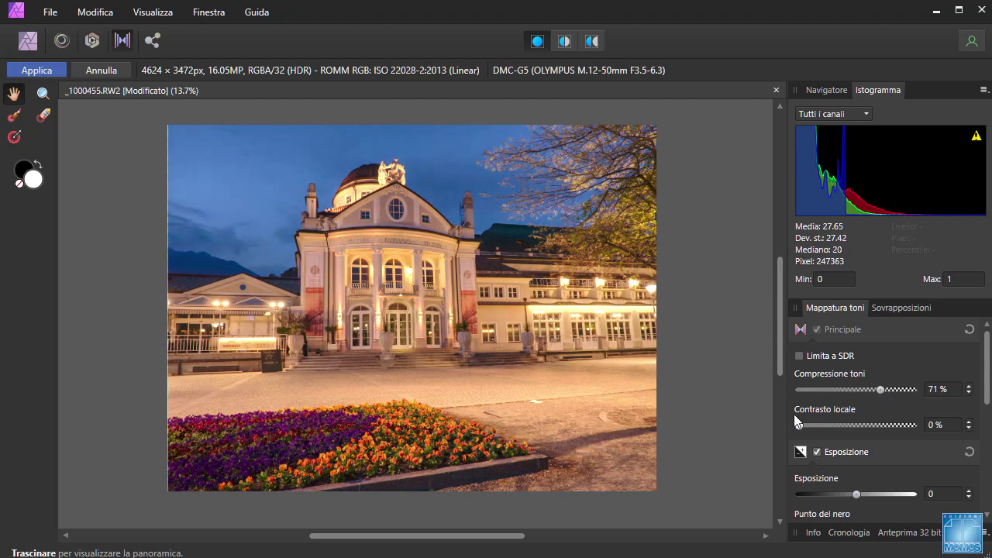
{"action": "left_click_drag", "start_coordinate": [798, 425], "coordinate": [939, 426]}
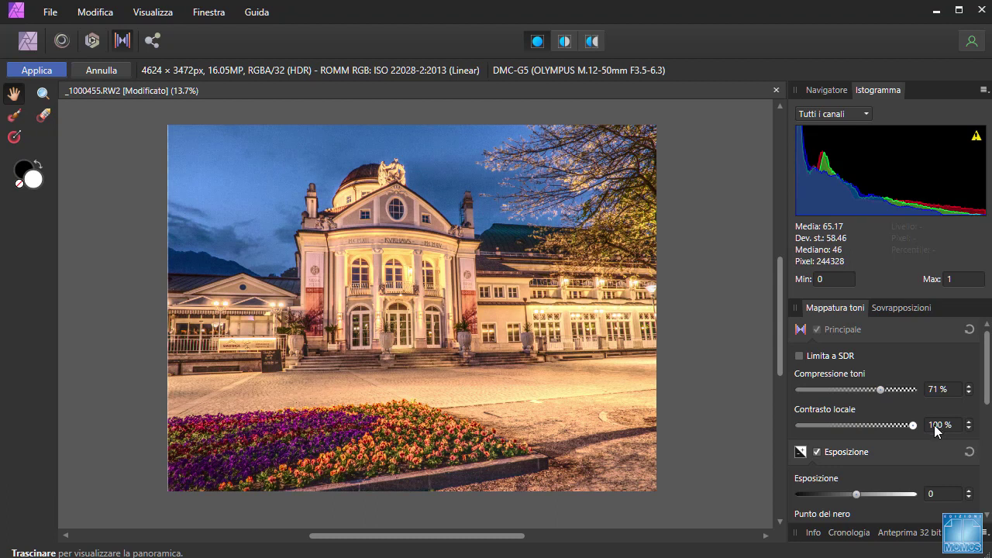
{"action": "left_click_drag", "start_coordinate": [913, 425], "coordinate": [813, 426]}
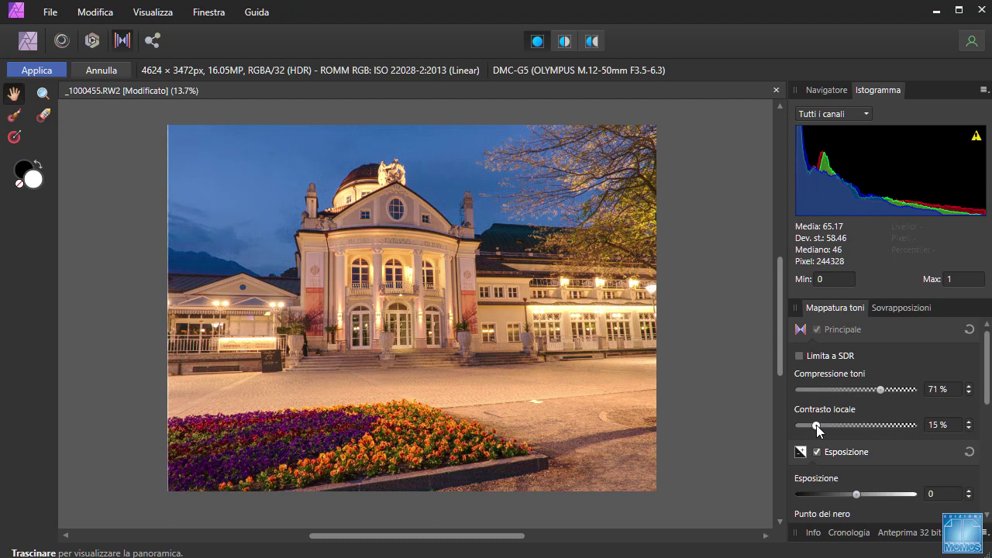
- Set Esposizione to -0,068, Punto del nero to 2% and Luminosità to 8%
{"action": "scroll", "coordinate": [873, 395], "scroll_direction": "down", "scroll_amount": 3}
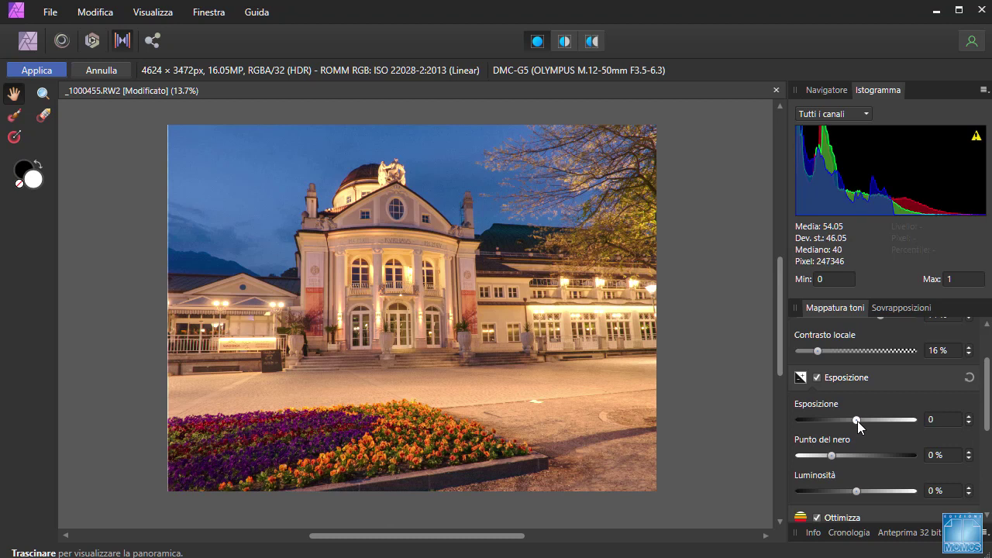
{"action": "left_click_drag", "start_coordinate": [857, 420], "coordinate": [855, 422]}
{"action": "mouse_move", "coordinate": [858, 490]}
{"action": "left_mouse_down"}
{"action": "mouse_move", "coordinate": [879, 479]}
{"action": "mouse_move", "coordinate": [876, 490]}
{"action": "left_mouse_up"}
{"action": "left_click_drag", "start_coordinate": [832, 456], "coordinate": [838, 456]}
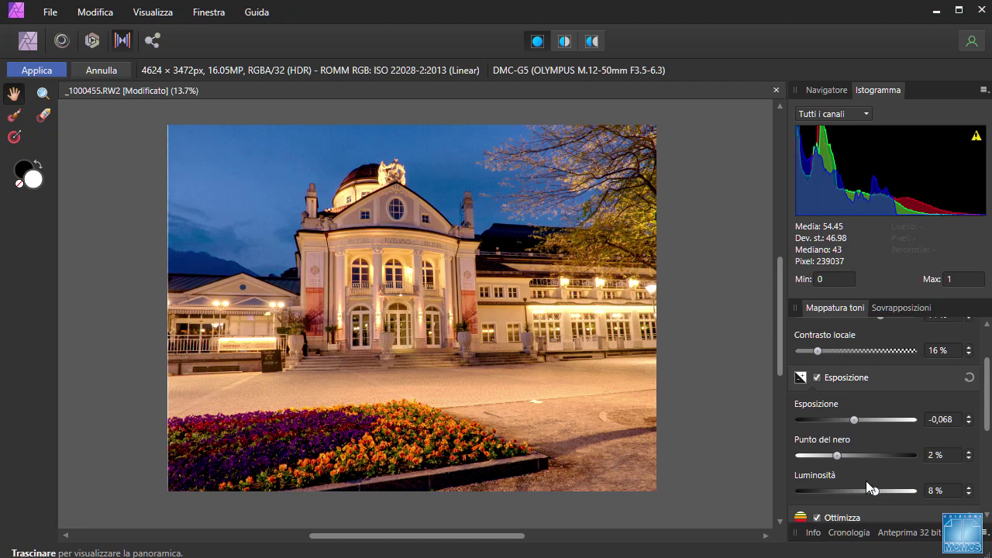
{"action": "scroll", "coordinate": [729, 389], "scroll_direction": "down", "scroll_amount": 2}
{"action": "scroll", "coordinate": [730, 389], "scroll_direction": "up", "scroll_amount": 2}
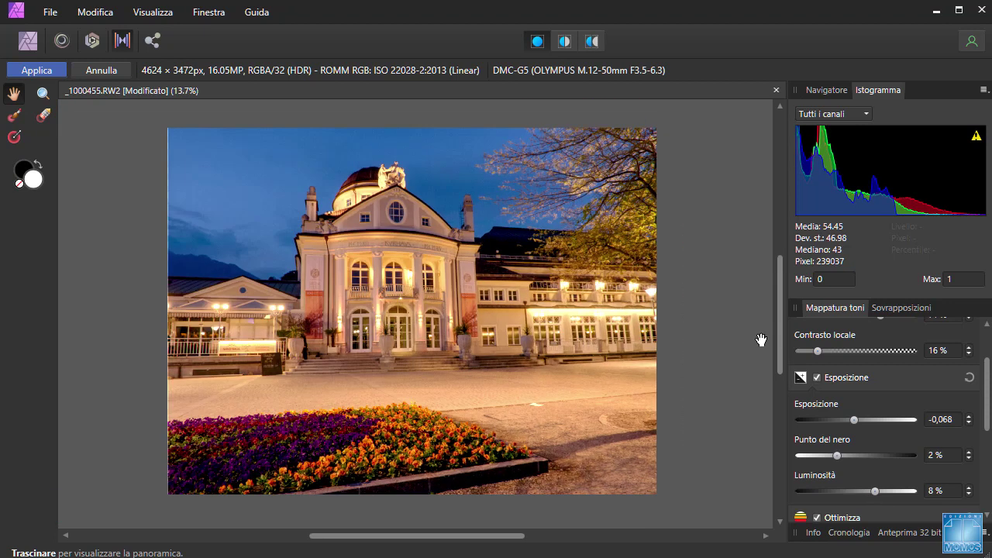
{"action": "scroll", "coordinate": [977, 392], "scroll_direction": "down", "scroll_amount": 1}
- Enable Curve and add a raised midtone point and a slightly lowered shadow point
{"action": "scroll", "coordinate": [977, 434], "scroll_direction": "down", "scroll_amount": 5}
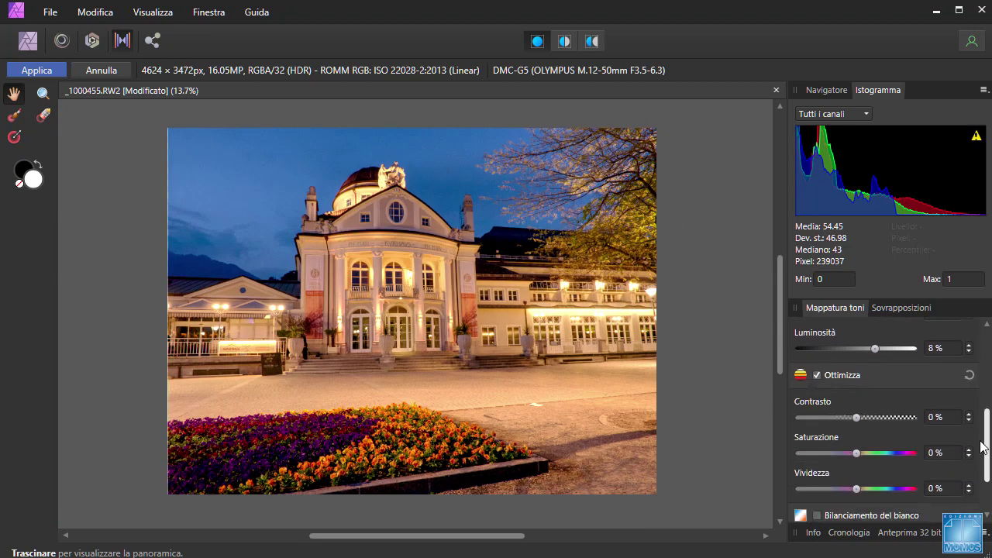
{"action": "scroll", "coordinate": [977, 473], "scroll_direction": "down", "scroll_amount": 3}
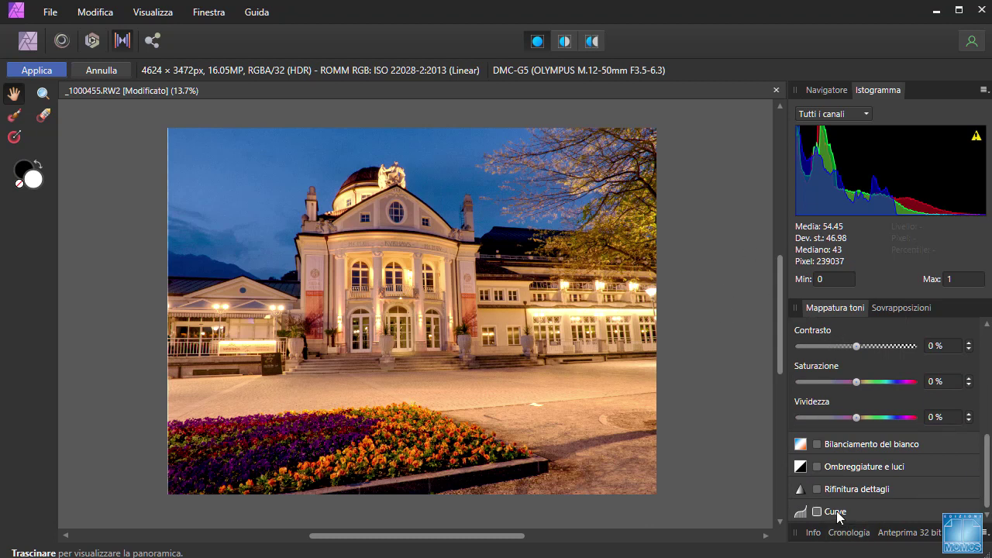
{"action": "left_click", "coordinate": [817, 512]}
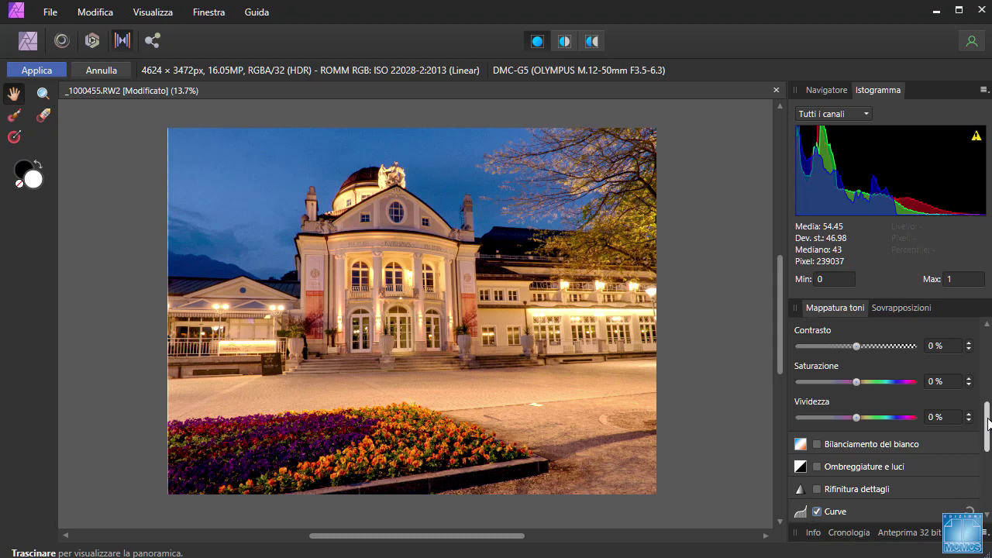
{"action": "left_click_drag", "start_coordinate": [987, 426], "coordinate": [987, 508]}
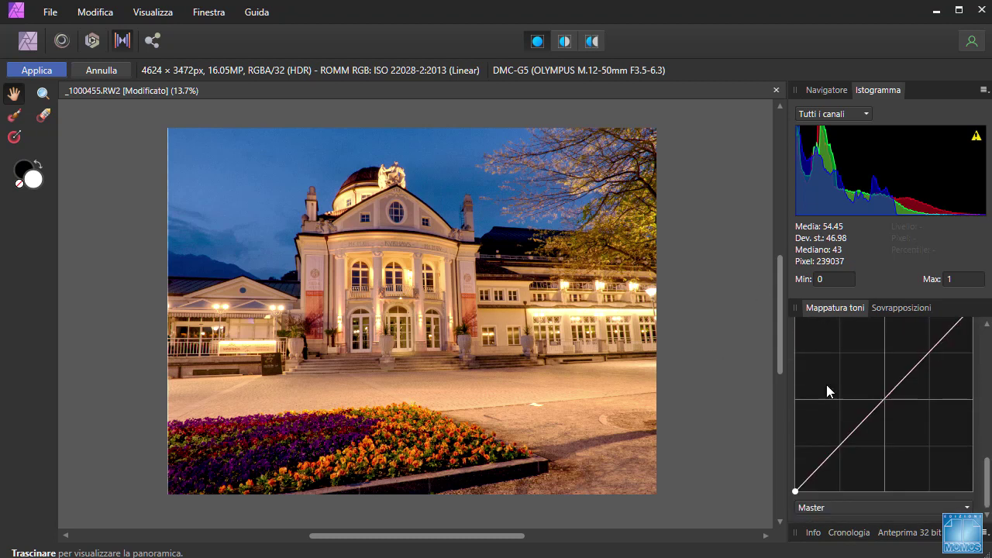
{"action": "left_click", "coordinate": [885, 397]}
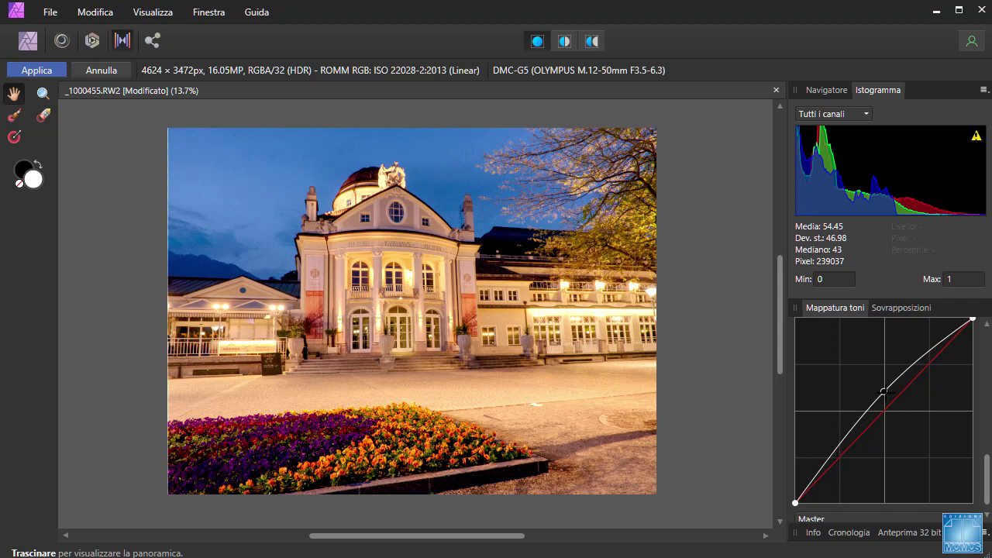
{"action": "left_click_drag", "start_coordinate": [886, 394], "coordinate": [886, 399]}
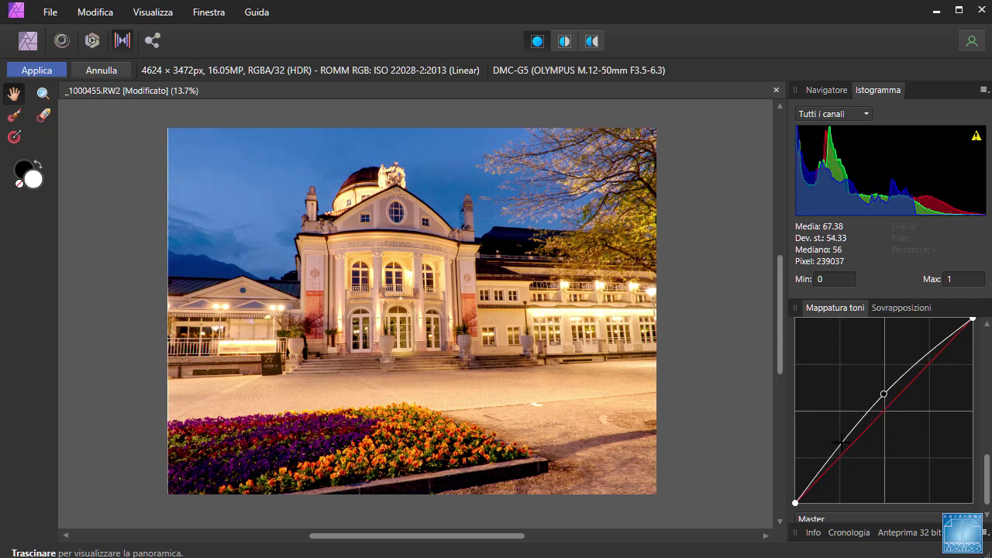
{"action": "left_click_drag", "start_coordinate": [843, 446], "coordinate": [846, 450]}
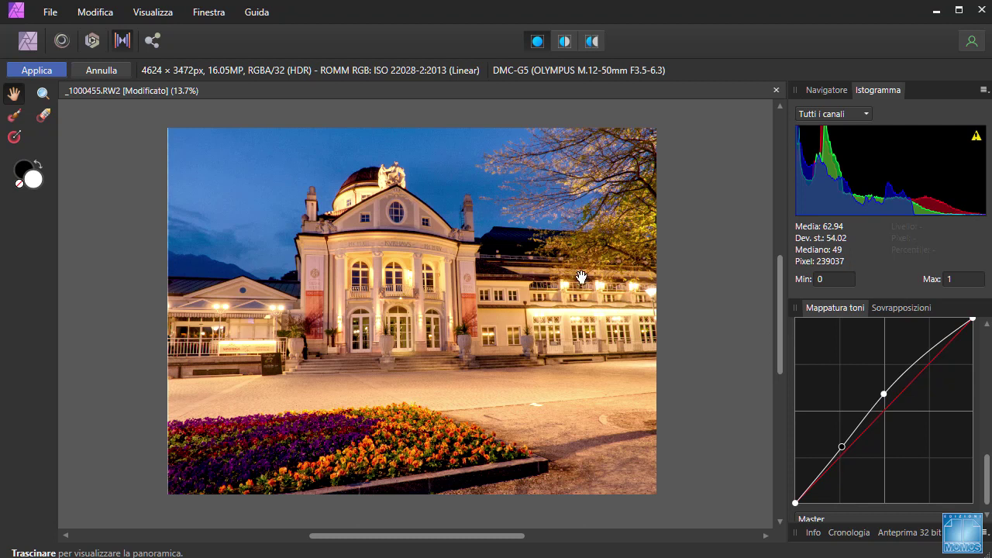
- Zoom to 50% on the façade, pan around the dome, and return to the KURHAUS inscription
{"action": "left_click", "coordinate": [44, 93]}
{"action": "left_click_drag", "start_coordinate": [363, 256], "coordinate": [641, 347]}
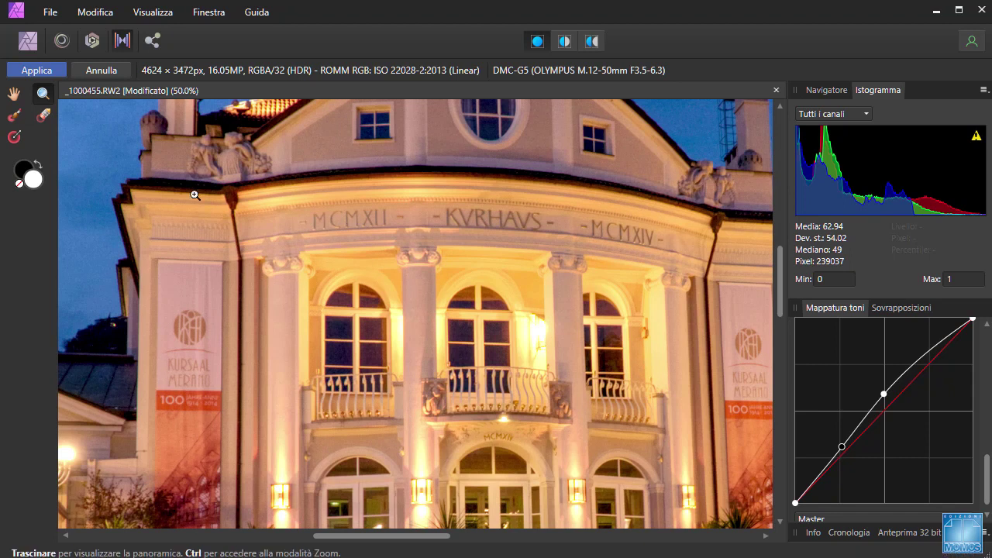
{"action": "mouse_move", "coordinate": [194, 193]}
{"action": "left_mouse_down"}
{"action": "mouse_move", "coordinate": [508, 456]}
{"action": "mouse_move", "coordinate": [338, 371]}
{"action": "left_mouse_up"}
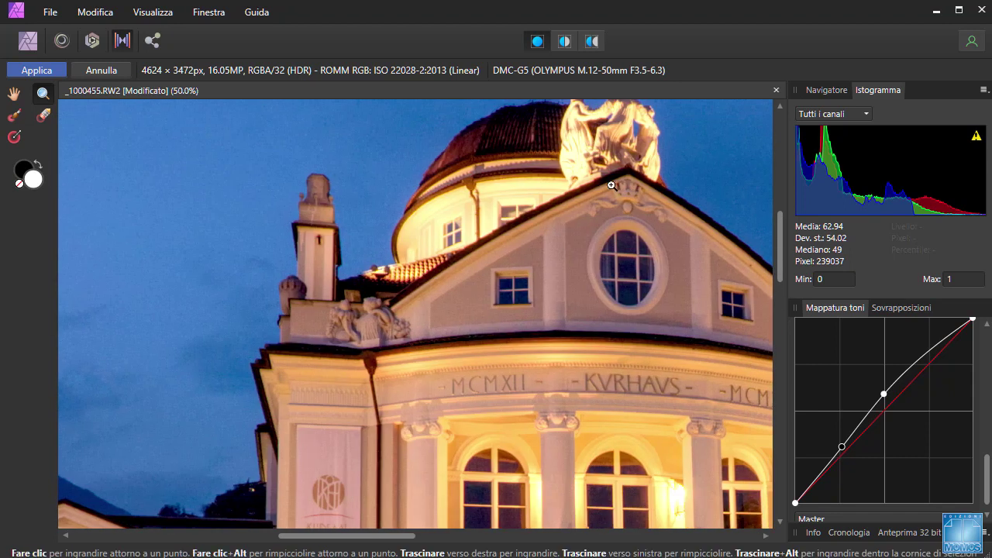
{"action": "scroll", "coordinate": [522, 240], "scroll_direction": "up", "scroll_amount": 3}
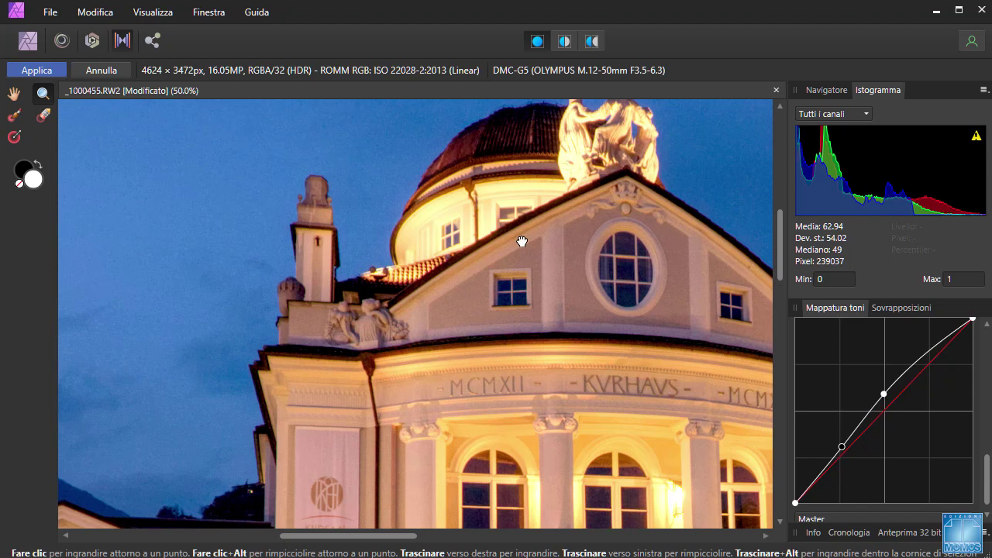
{"action": "scroll", "coordinate": [589, 270], "scroll_direction": "right", "scroll_amount": 2}
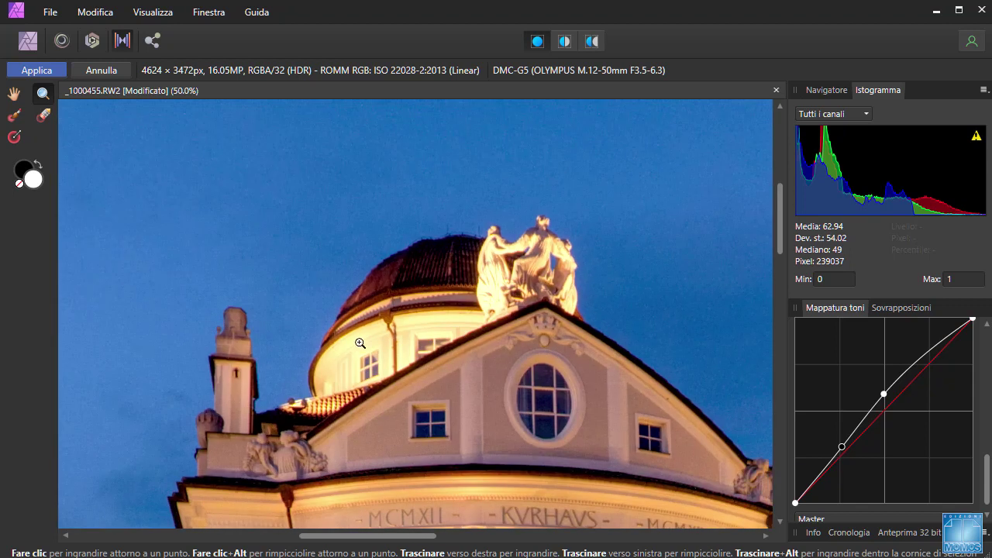
{"action": "left_click_drag", "start_coordinate": [487, 468], "coordinate": [443, 173]}
- Enable Rifinitura dettagli with Raggio 48% and Quantità 10%
{"action": "scroll", "coordinate": [883, 437], "scroll_direction": "down", "scroll_amount": 5}
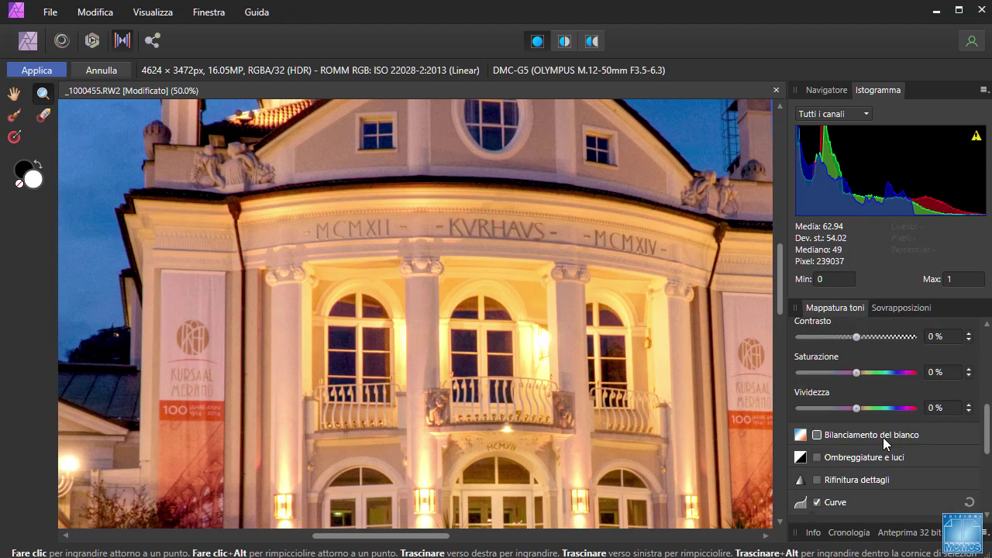
{"action": "left_click", "coordinate": [817, 480]}
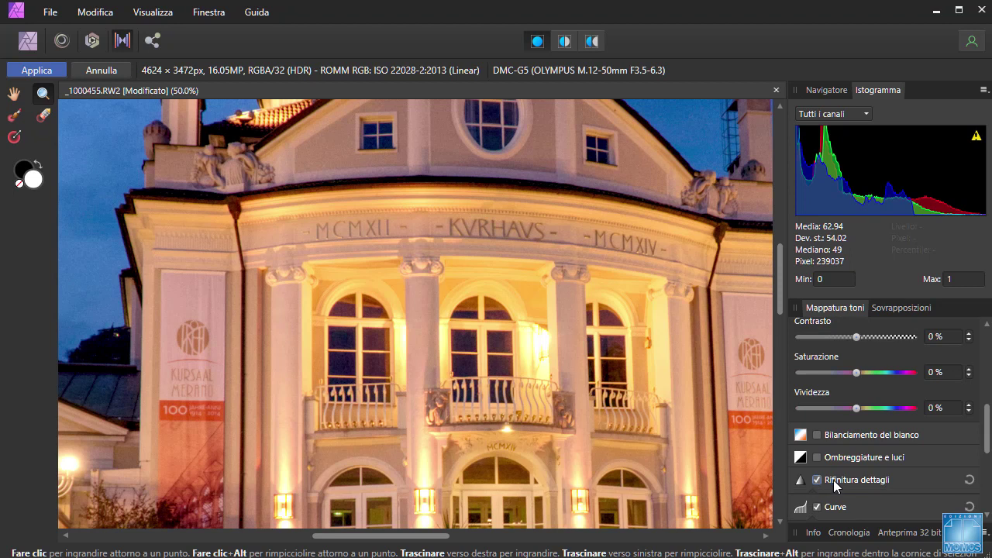
{"action": "mouse_move", "coordinate": [984, 418]}
{"action": "left_mouse_down"}
{"action": "mouse_move", "coordinate": [978, 471]}
{"action": "mouse_move", "coordinate": [979, 456]}
{"action": "left_mouse_up"}
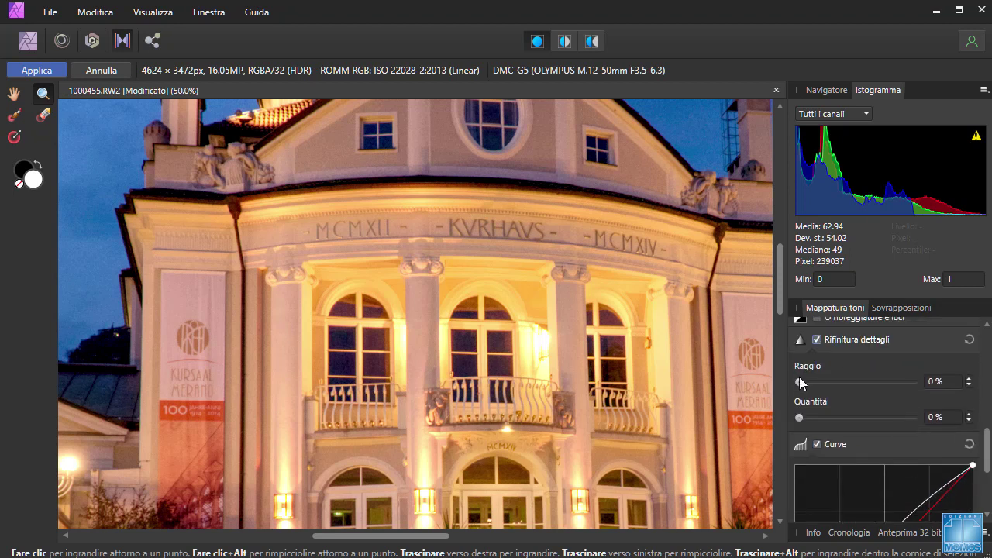
{"action": "left_click_drag", "start_coordinate": [800, 380], "coordinate": [874, 380]}
{"action": "left_click_drag", "start_coordinate": [799, 418], "coordinate": [812, 419]}
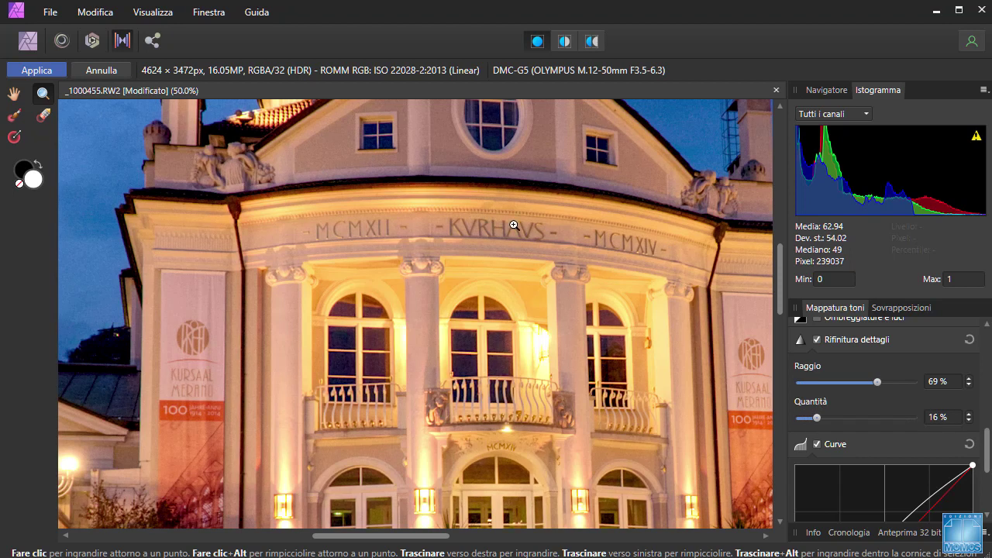
{"action": "left_click_drag", "start_coordinate": [816, 419], "coordinate": [811, 418]}
{"action": "left_click_drag", "start_coordinate": [851, 382], "coordinate": [855, 378]}
- Toggle detail refinement off and on to compare, then fit the photo to the window
{"action": "left_click", "coordinate": [816, 340]}
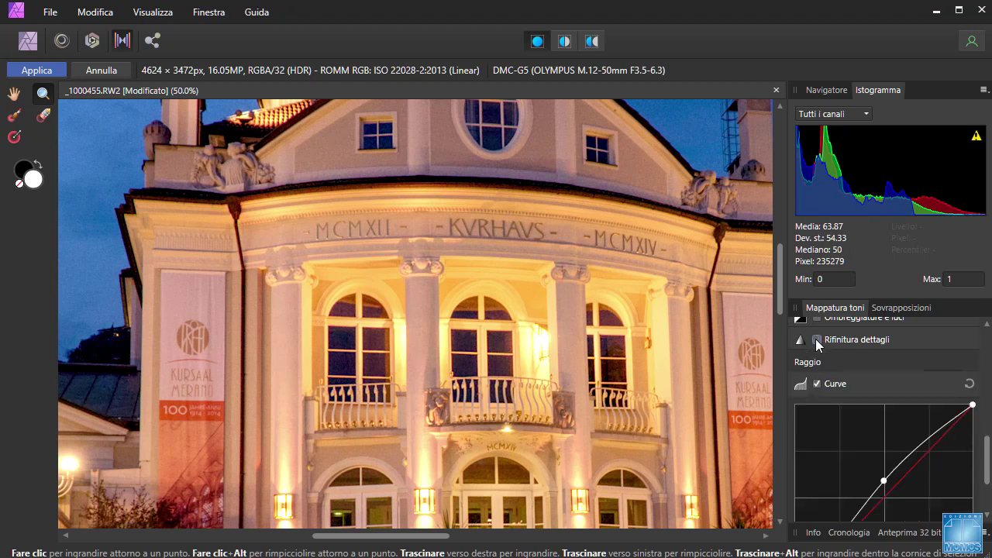
{"action": "left_click", "coordinate": [816, 339]}
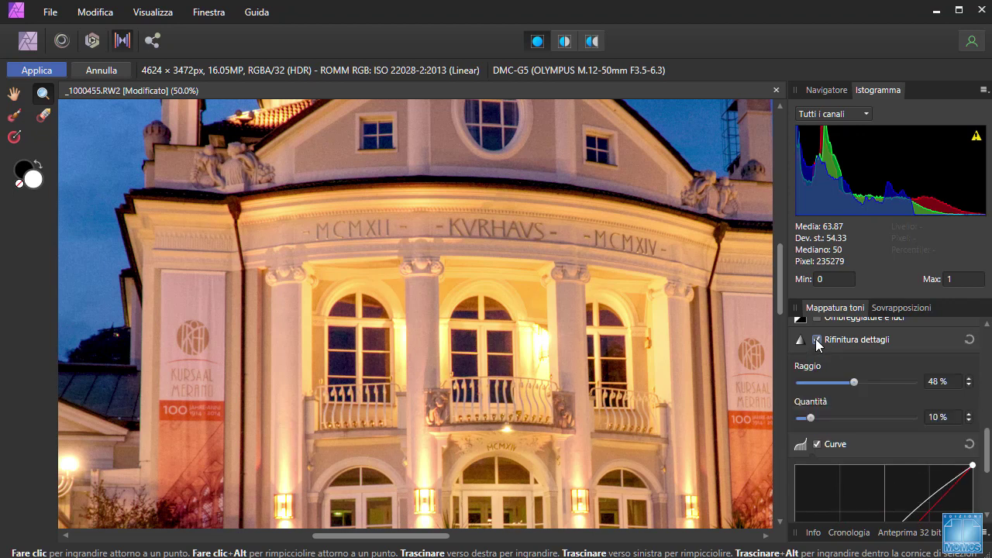
{"action": "left_click", "coordinate": [816, 339]}
{"action": "key", "text": "ctrl+0"}
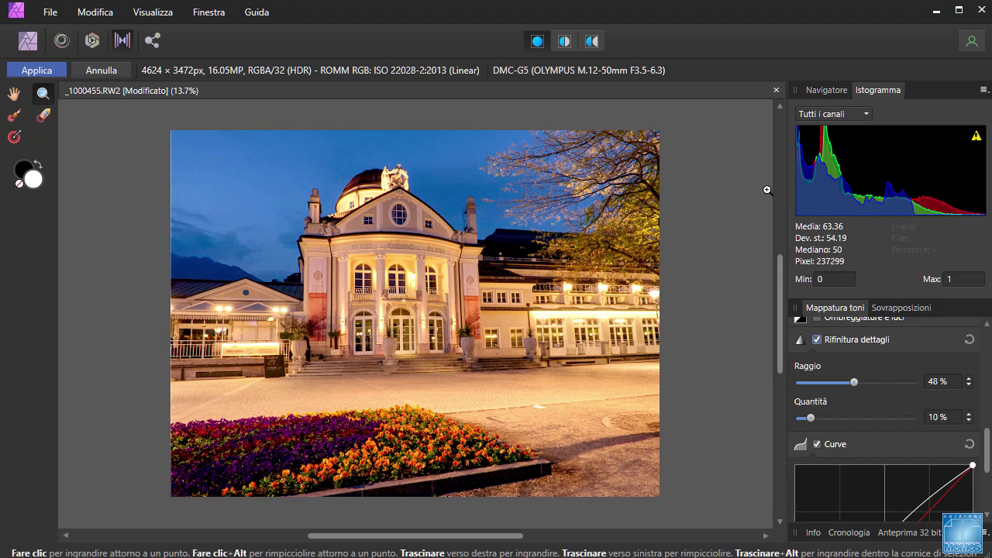
- Apply the tone mapping, then open and dismiss the File menu without choosing anything
{"action": "left_click", "coordinate": [36, 69]}
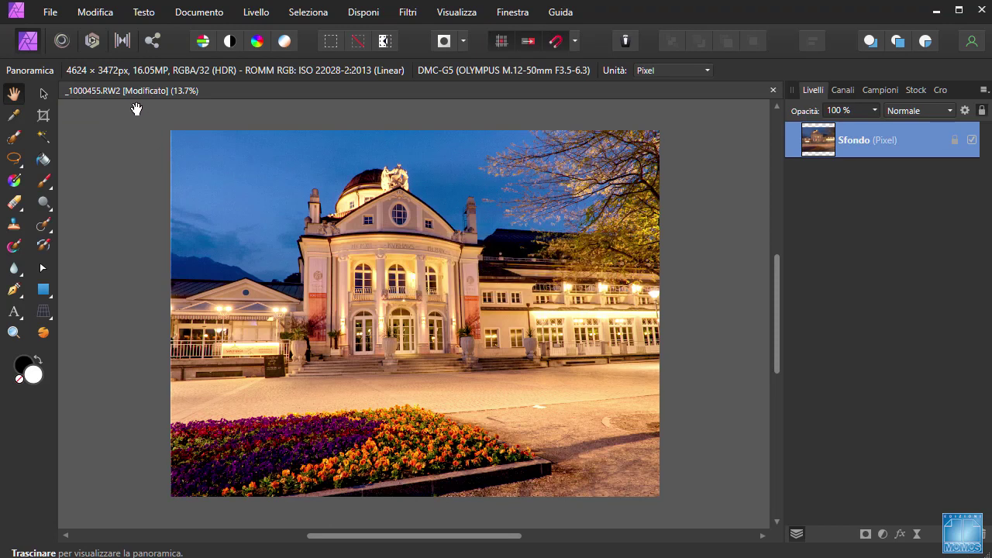
{"action": "left_click", "coordinate": [50, 13]}
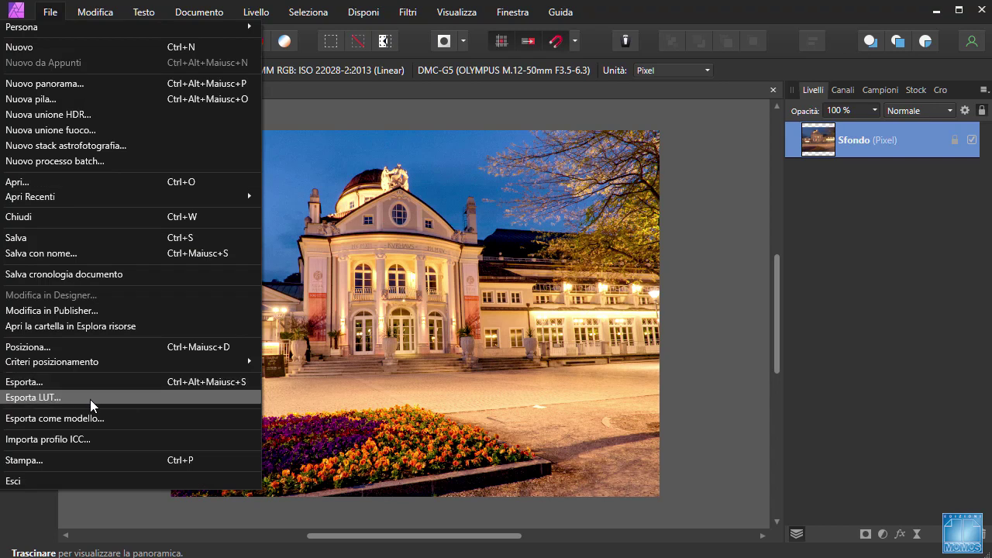
{"action": "left_click", "coordinate": [727, 49]}
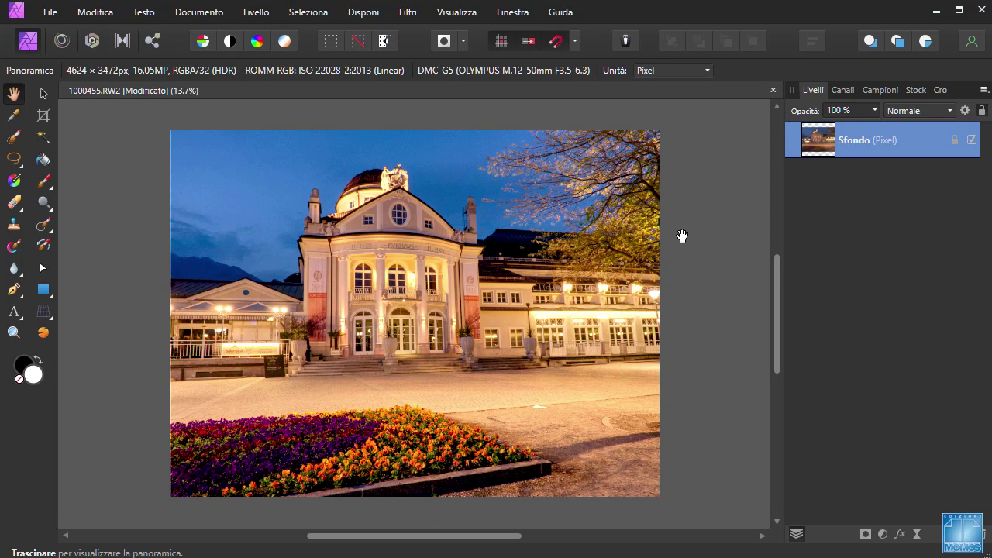
- In Cronologia, slide history fully left to view the original, then fully right to restore the tone-mapped result
{"action": "left_click", "coordinate": [934, 89]}
{"action": "left_click_drag", "start_coordinate": [981, 112], "coordinate": [799, 108]}
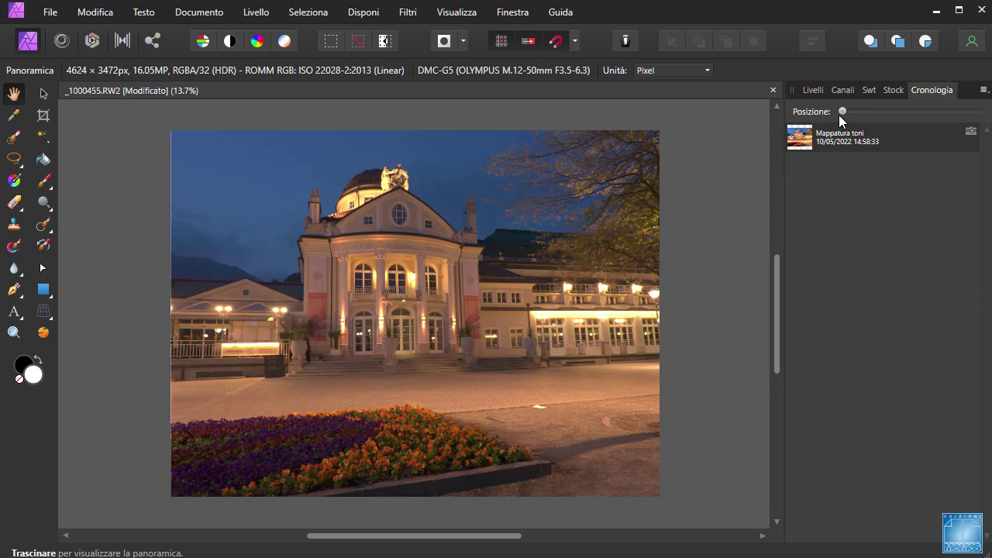
{"action": "left_click_drag", "start_coordinate": [842, 111], "coordinate": [982, 111]}
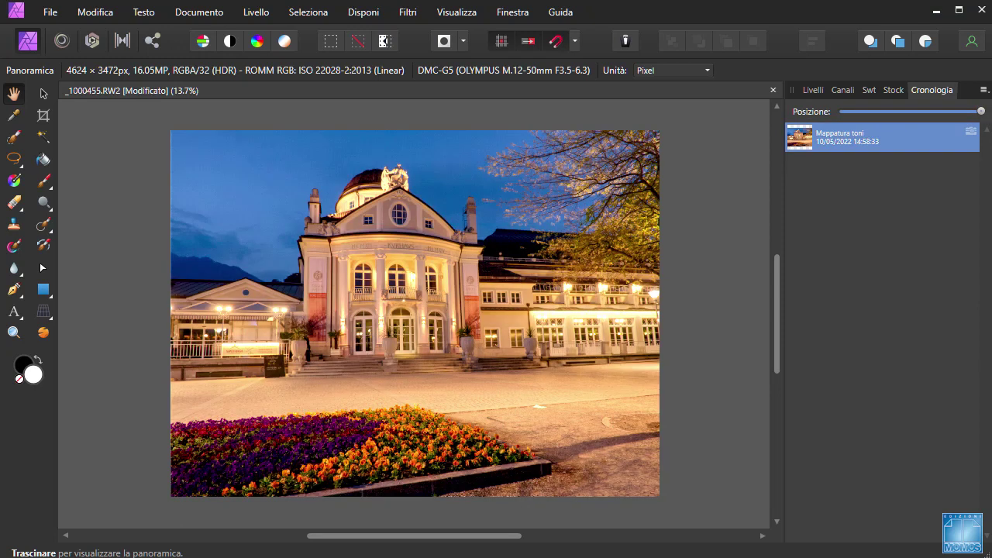